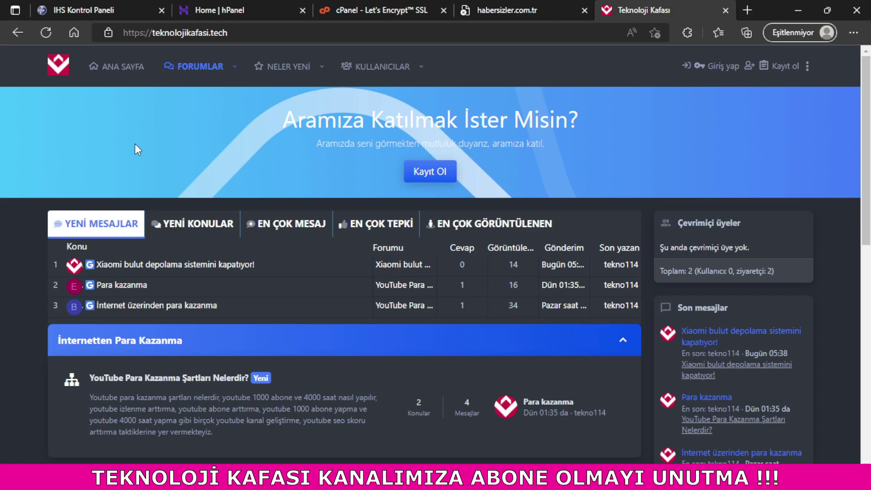
- Search the web for "search console" and open the Google Search Console dashboard from its start page
{"action": "left_click", "coordinate": [138, 30]}
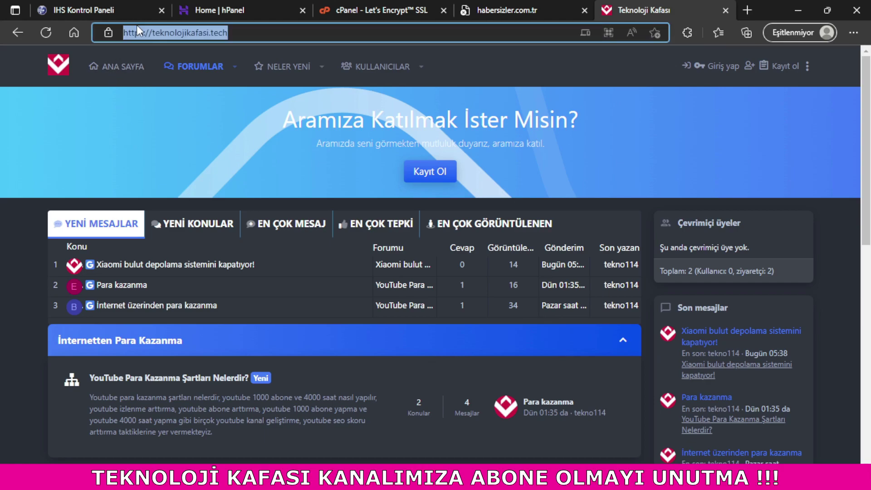
{"action": "type", "text": "sear"}
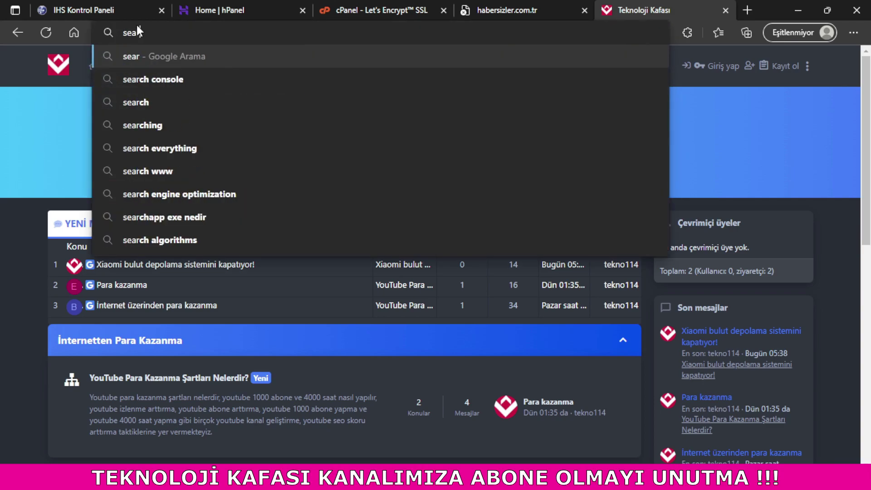
{"action": "type", "text": "ch"}
{"action": "left_click", "coordinate": [153, 79]}
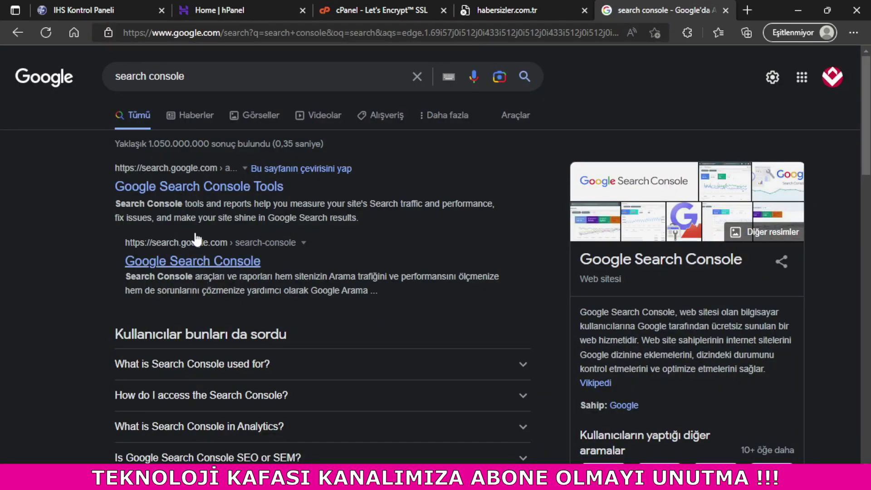
{"action": "left_click", "coordinate": [179, 173]}
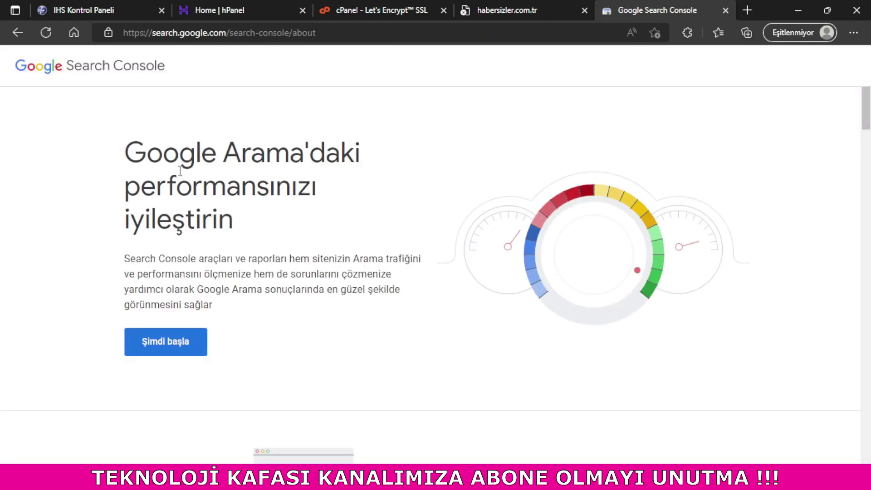
{"action": "left_click", "coordinate": [190, 350]}
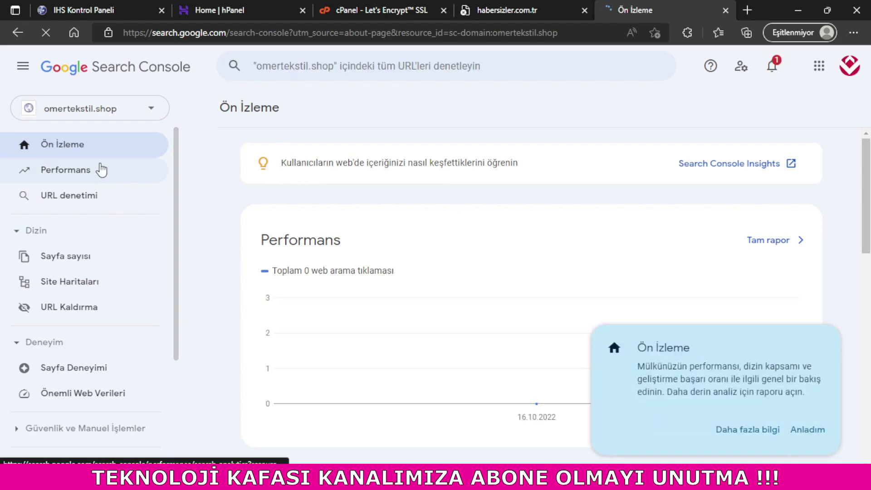
- Add a new domain-type property for habersizler.com.tr in Search Console and continue to ownership verification
{"action": "left_click", "coordinate": [139, 115]}
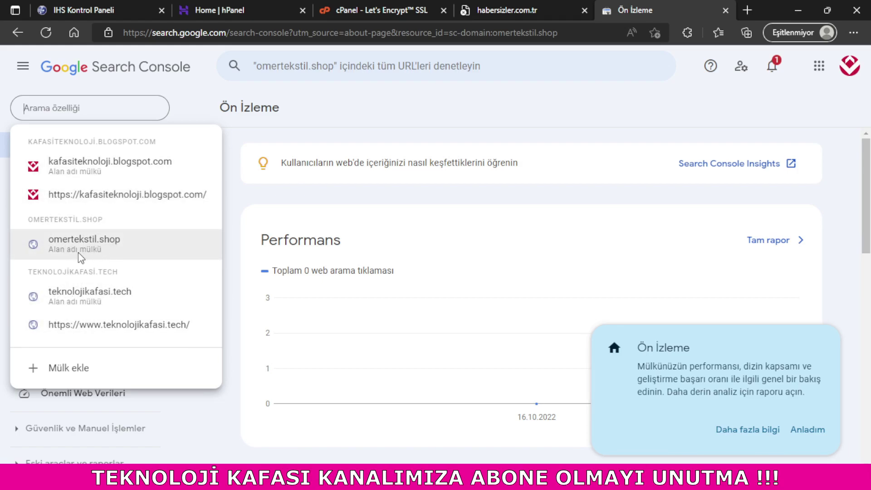
{"action": "left_click", "coordinate": [80, 373]}
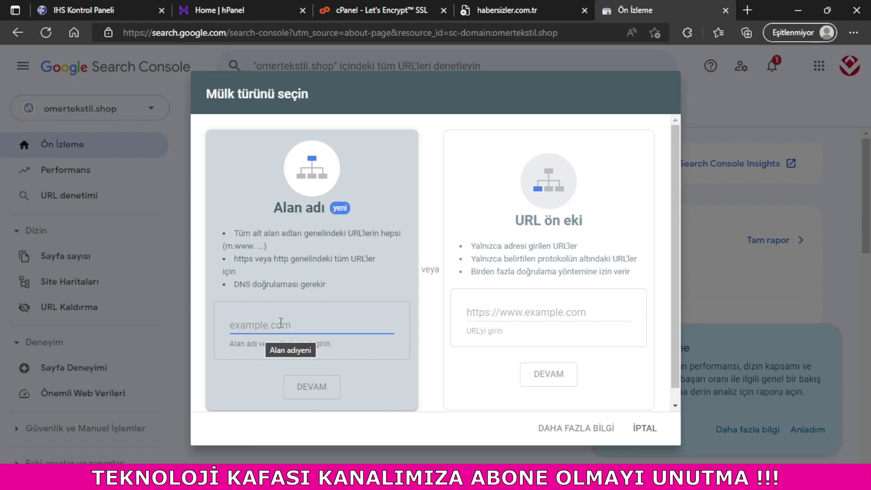
{"action": "type", "text": "ha"}
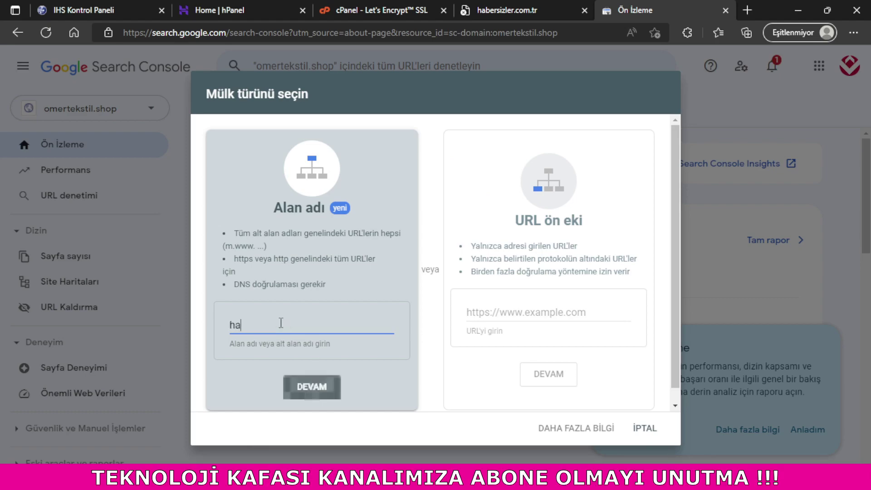
{"action": "type", "text": "bersizler.com.tr"}
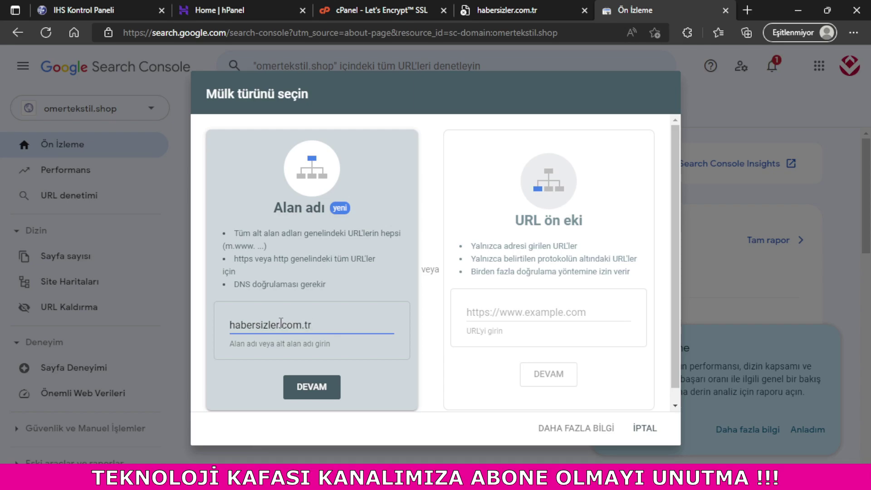
{"action": "left_click", "coordinate": [324, 392]}
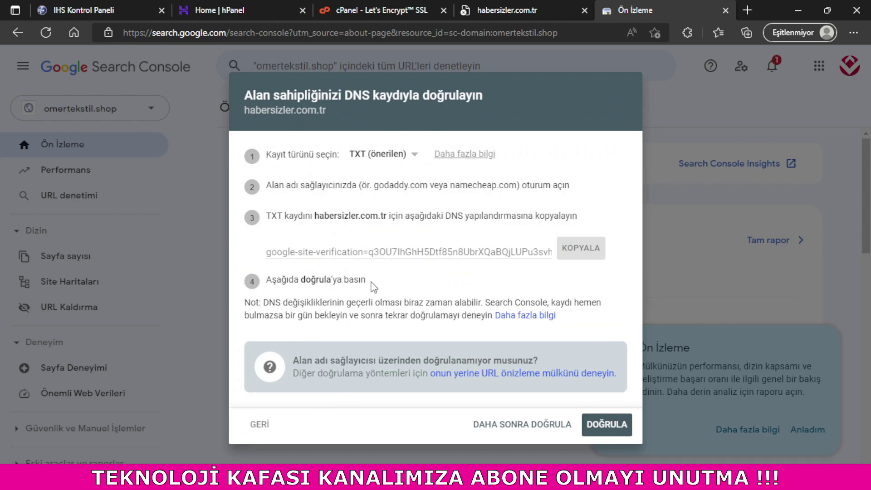
- Copy the TXT verification record and open DNS zone management for habersizler.com.tr in the IHS control panel
{"action": "left_click", "coordinate": [570, 248]}
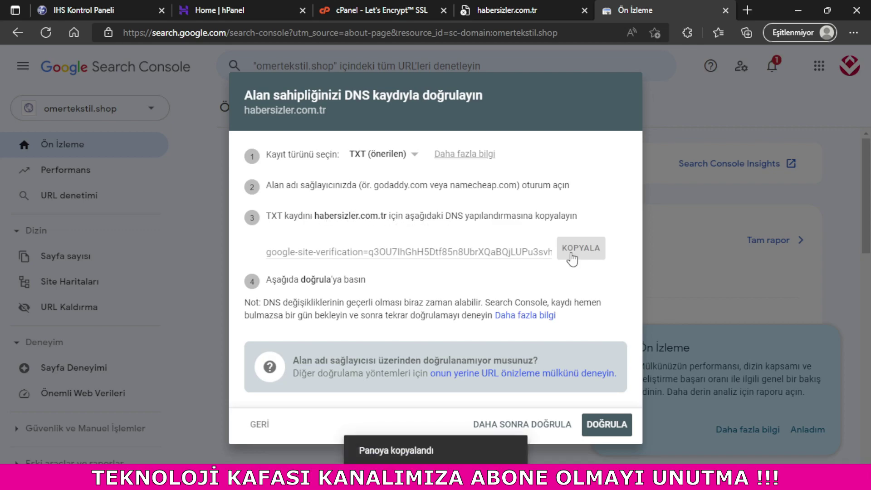
{"action": "left_click", "coordinate": [111, 11]}
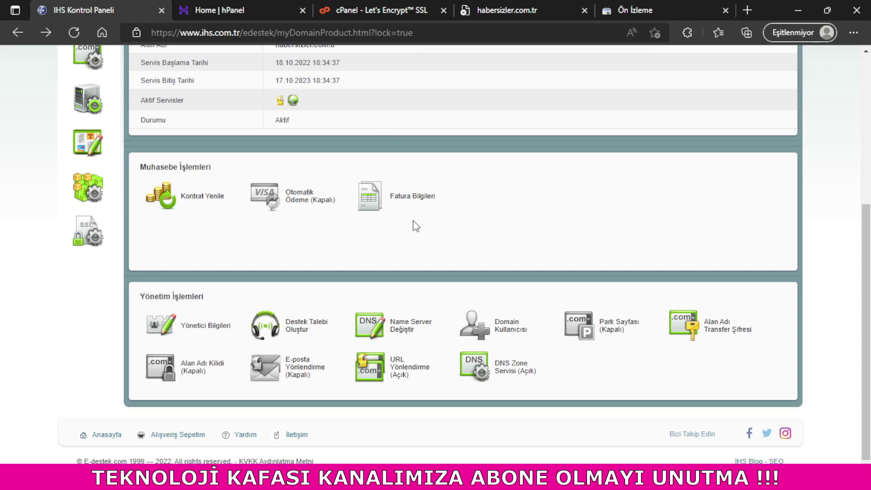
{"action": "left_click", "coordinate": [496, 371]}
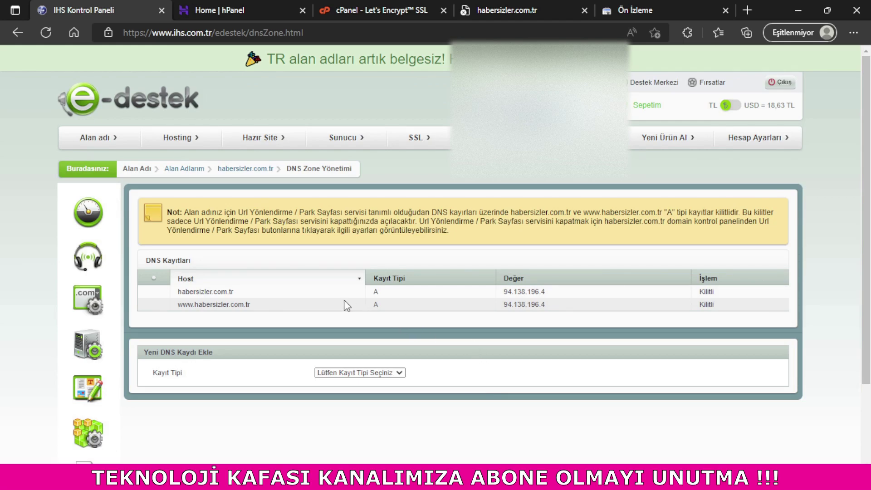
- Add a TXT record to habersizler.com.tr with the copied Google verification code as its value and the domain name field left empty
{"action": "left_click", "coordinate": [384, 373]}
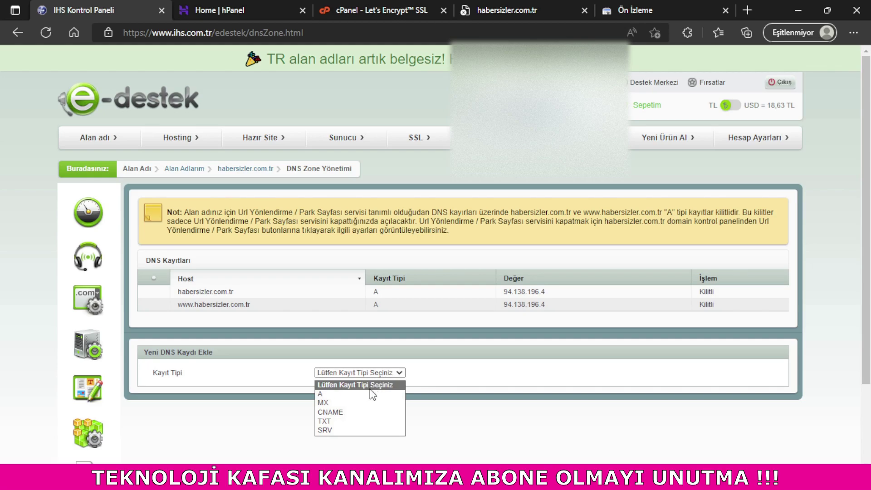
{"action": "left_click", "coordinate": [344, 425]}
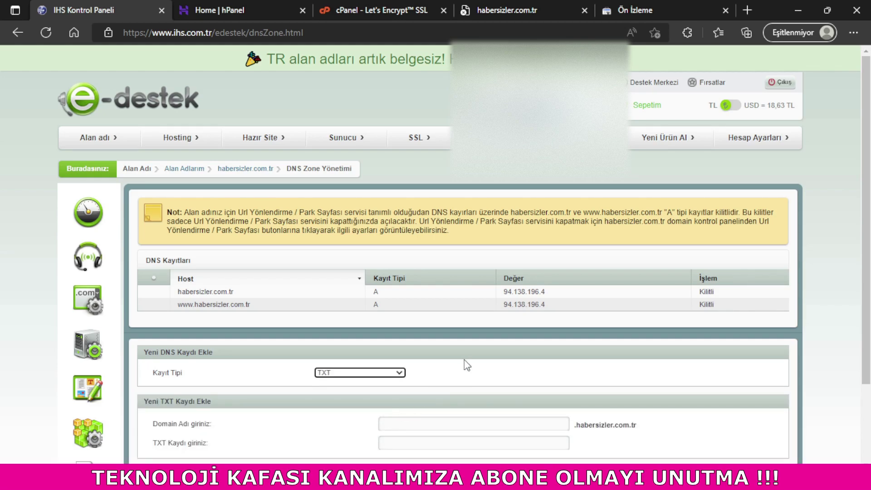
{"action": "scroll", "coordinate": [462, 360], "scroll_direction": "down", "scroll_amount": 2}
{"action": "left_click", "coordinate": [450, 363]}
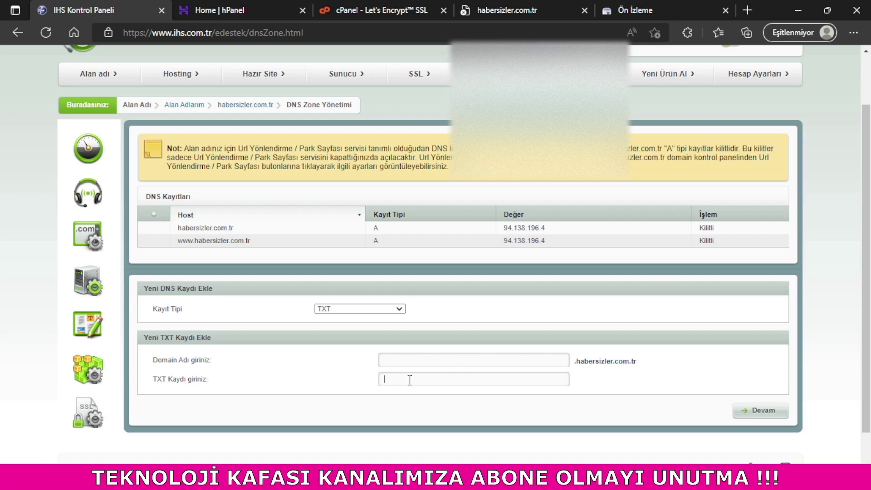
{"action": "type", "text": "ion=q3OU7lhGhH5Dtf85n8UbrXQaBQjLUPu3svhghDj2Dfc"}
{"action": "left_click", "coordinate": [408, 362]}
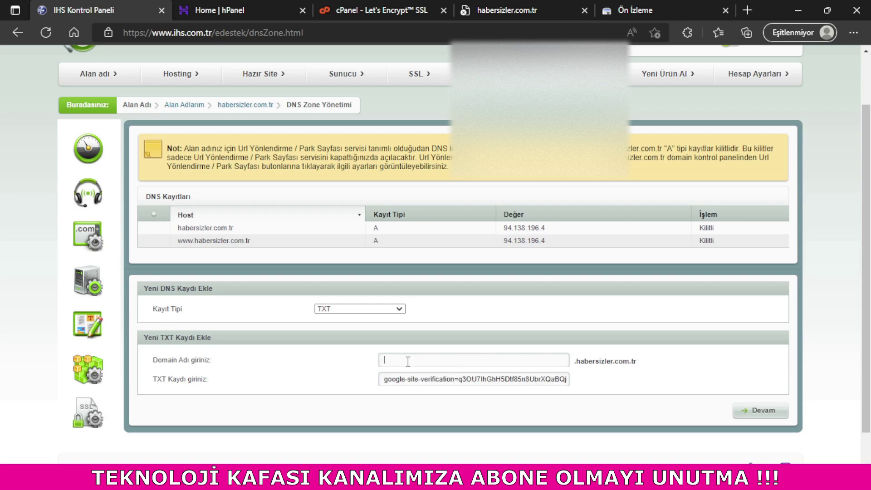
{"action": "left_click", "coordinate": [780, 412]}
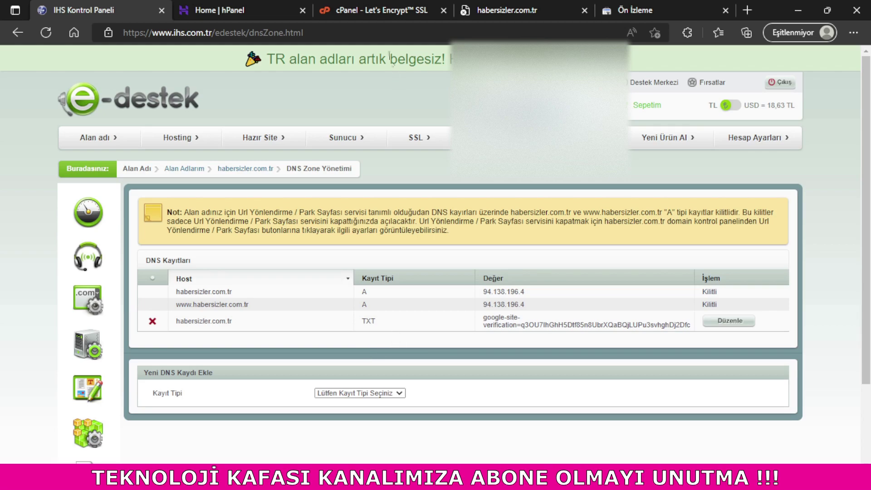
- Switch back to Search Console and try to verify ownership of habersizler.com.tr through the DNS record
{"action": "left_click", "coordinate": [515, 6]}
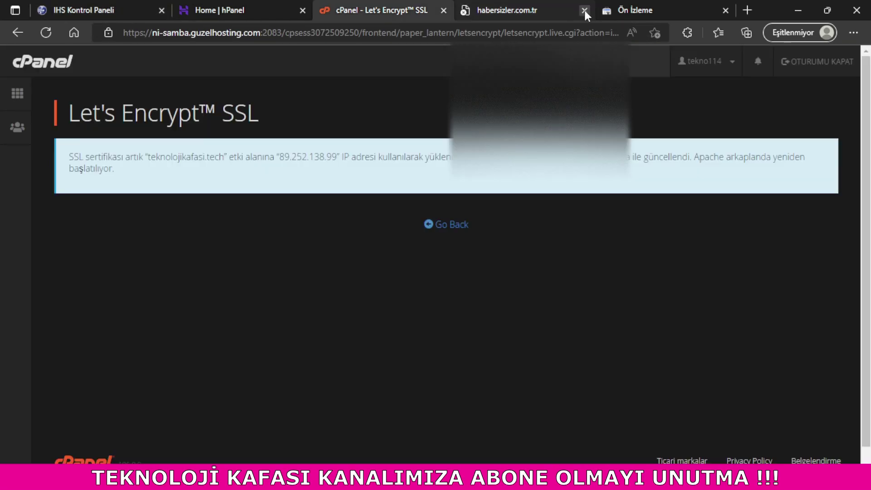
{"action": "left_click", "coordinate": [633, 6]}
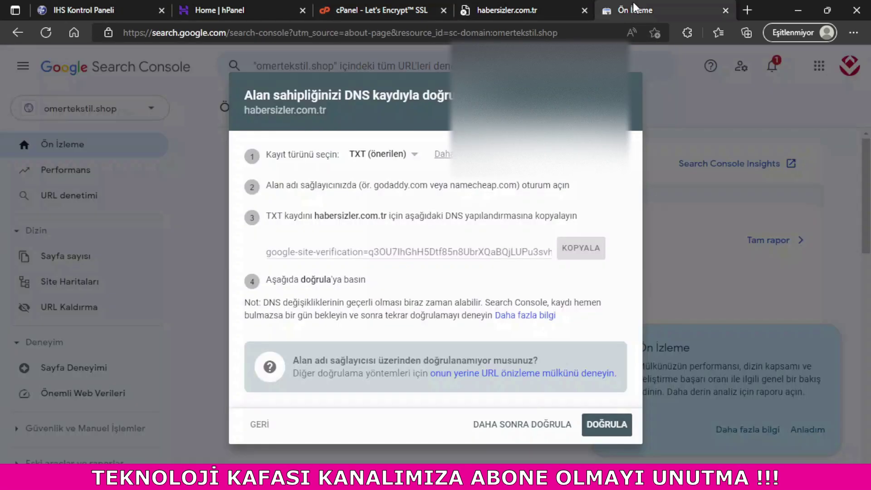
{"action": "left_click", "coordinate": [601, 427]}
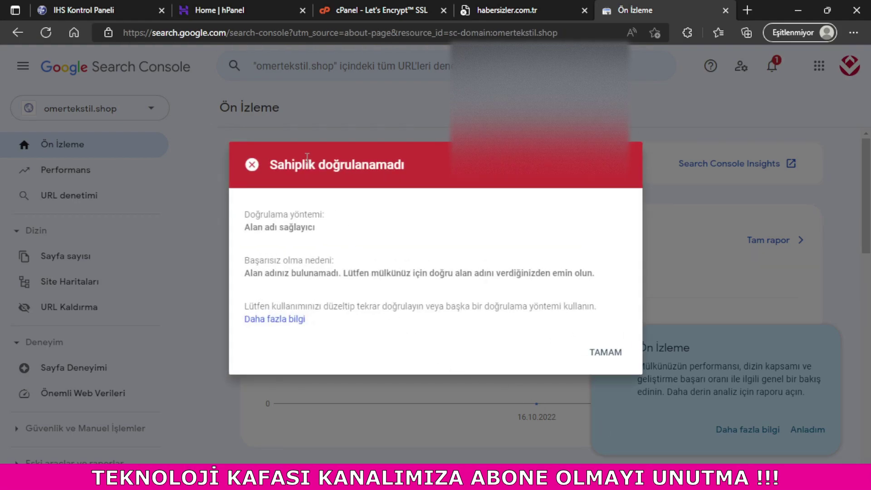
{"action": "left_click", "coordinate": [598, 355]}
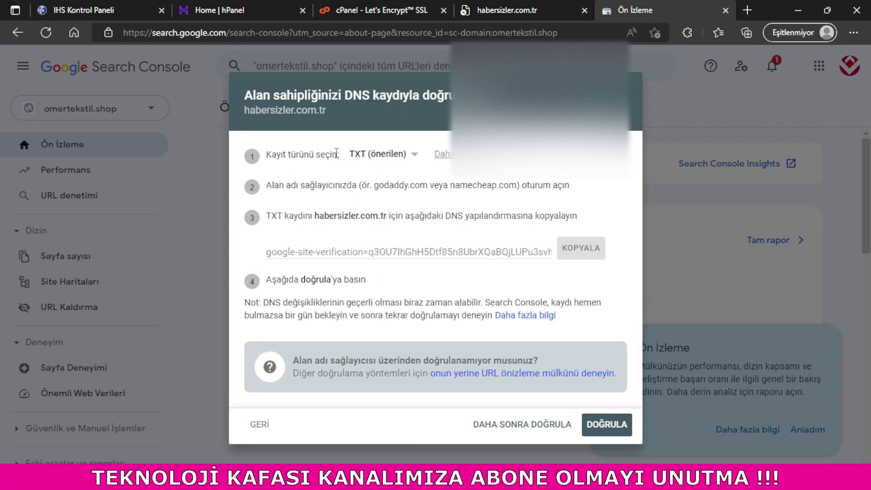
- Review the domain's DNS records in the IHS panel, and switch to cPanel to check the domains in its Zone Editor
{"action": "left_click", "coordinate": [91, 11]}
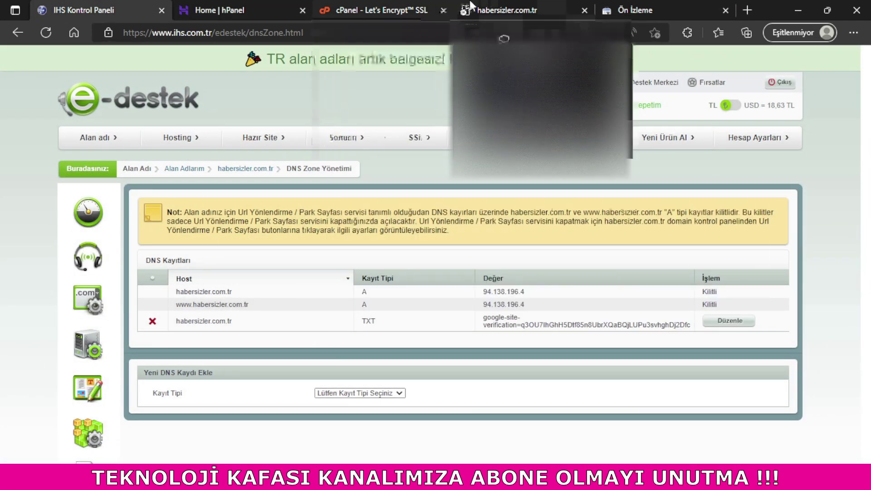
{"action": "left_click", "coordinate": [402, 9]}
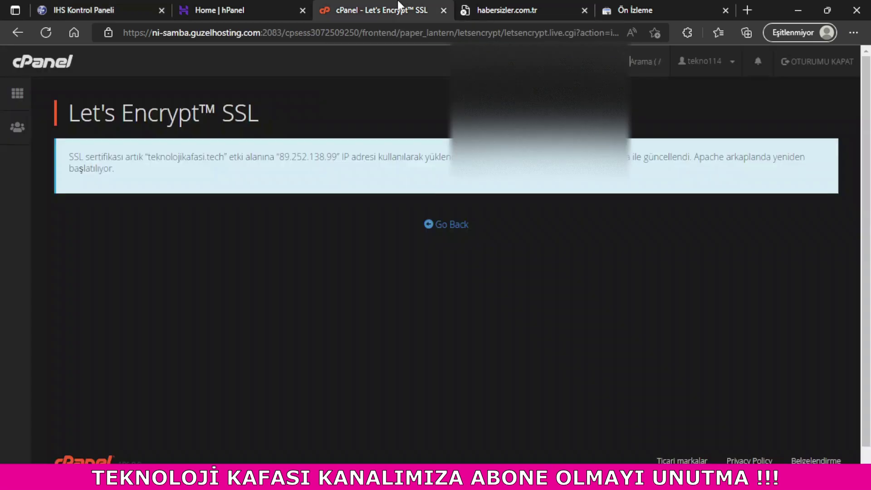
{"action": "left_click", "coordinate": [457, 232]}
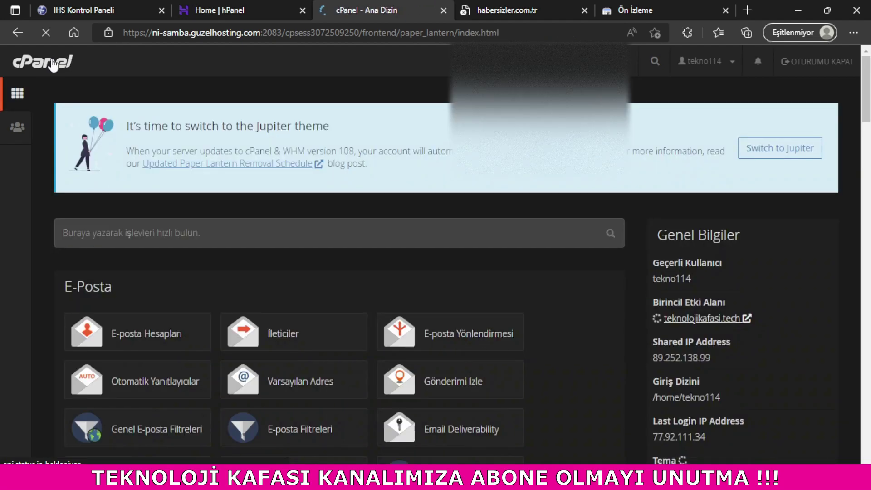
{"action": "scroll", "coordinate": [413, 186], "scroll_direction": "down", "scroll_amount": 15}
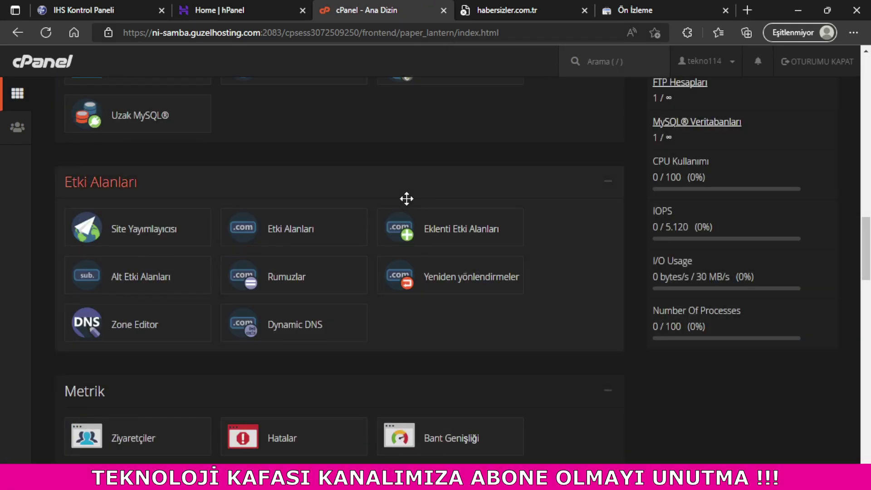
{"action": "left_click", "coordinate": [129, 331]}
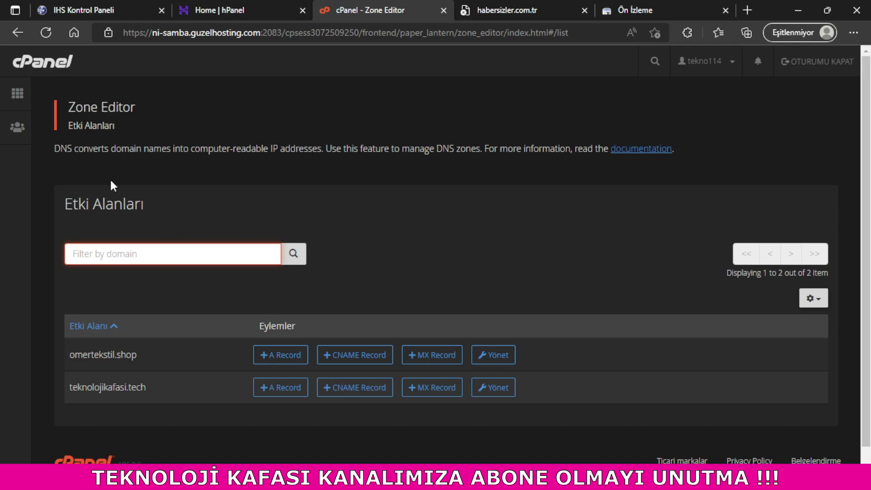
- Return to the cPanel home page and open the list of the hosting account's domains
{"action": "left_click", "coordinate": [63, 74]}
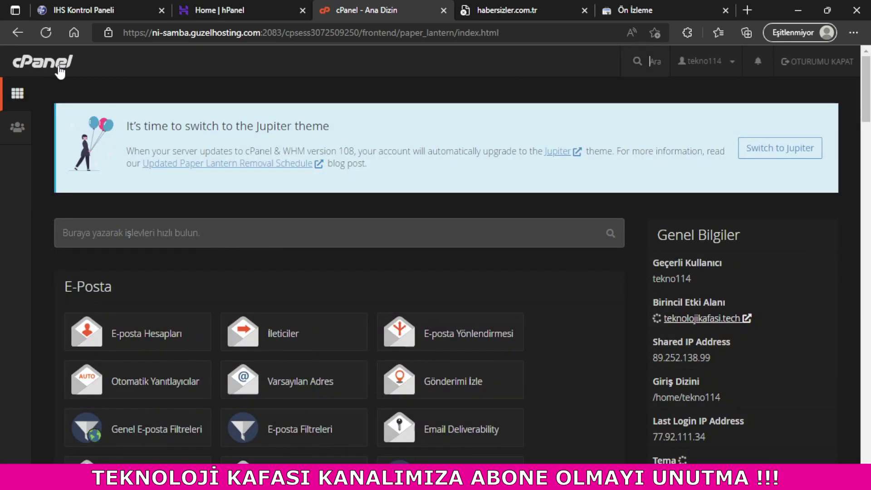
{"action": "scroll", "coordinate": [390, 181], "scroll_direction": "down", "scroll_amount": 10}
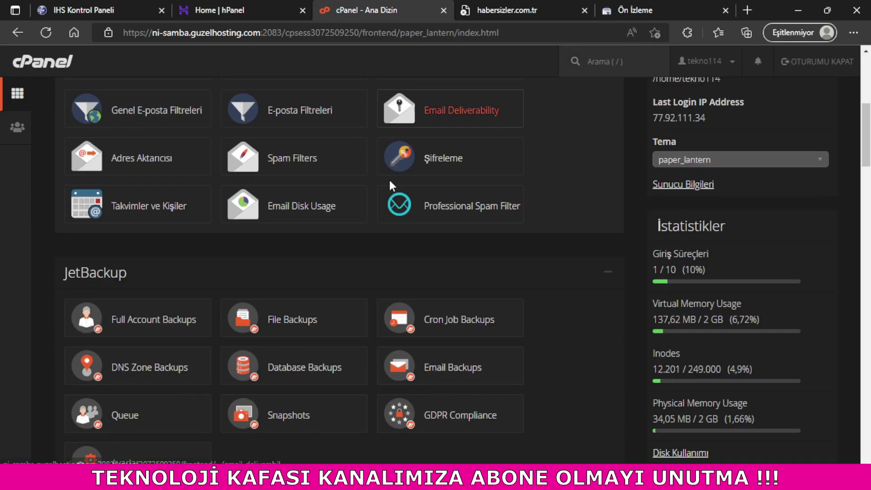
{"action": "scroll", "coordinate": [390, 182], "scroll_direction": "down", "scroll_amount": 6}
{"action": "scroll", "coordinate": [386, 179], "scroll_direction": "down", "scroll_amount": 4}
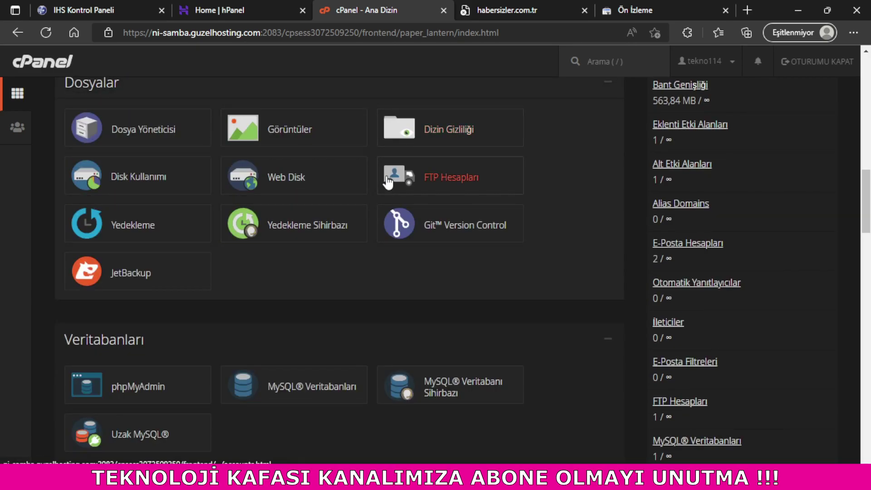
{"action": "scroll", "coordinate": [386, 181], "scroll_direction": "down", "scroll_amount": 3}
{"action": "left_click", "coordinate": [287, 299]}
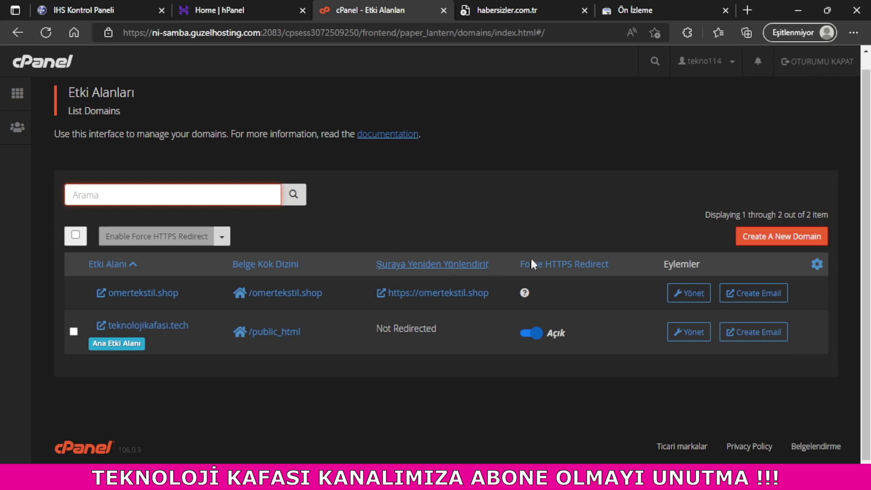
- Start creating a new domain in the hosting account and enter habersizler.com.tr as its name
{"action": "left_click", "coordinate": [752, 238]}
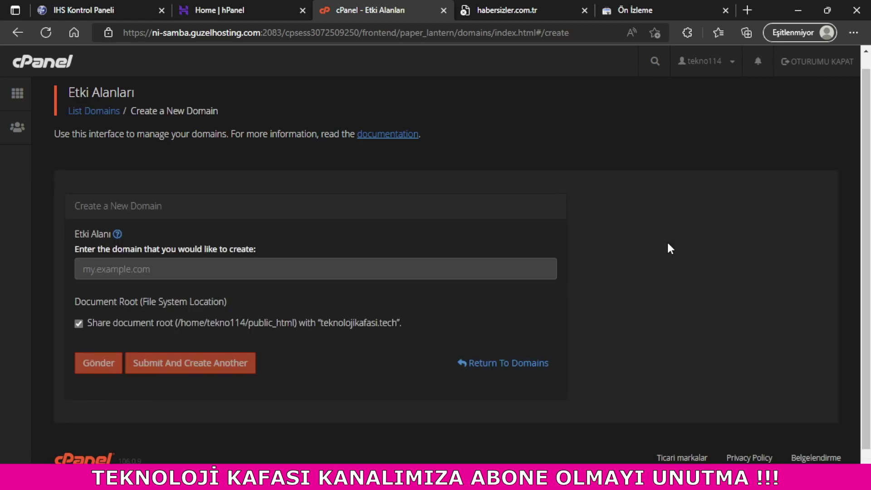
{"action": "left_click", "coordinate": [194, 271]}
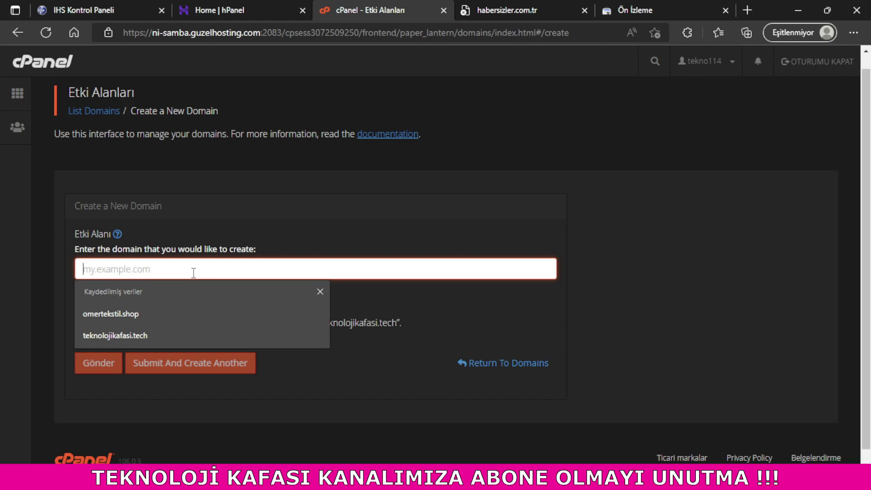
{"action": "type", "text": "habers"}
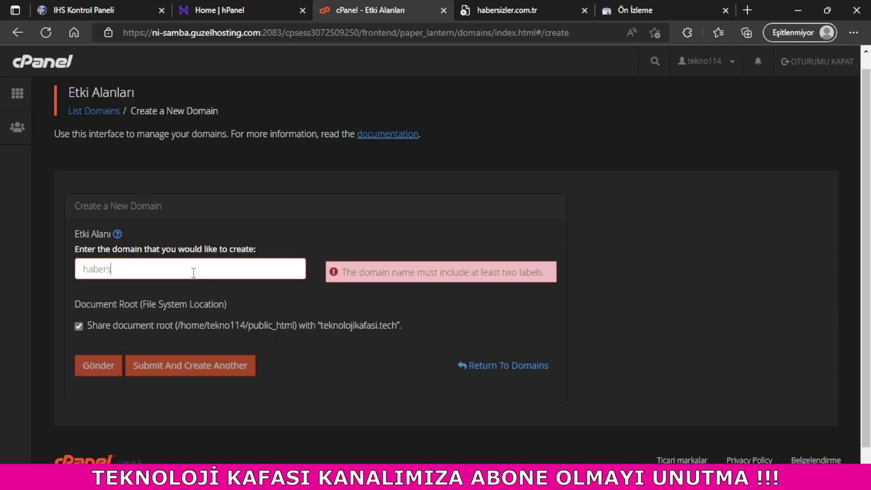
{"action": "type", "text": "izler.com.tr"}
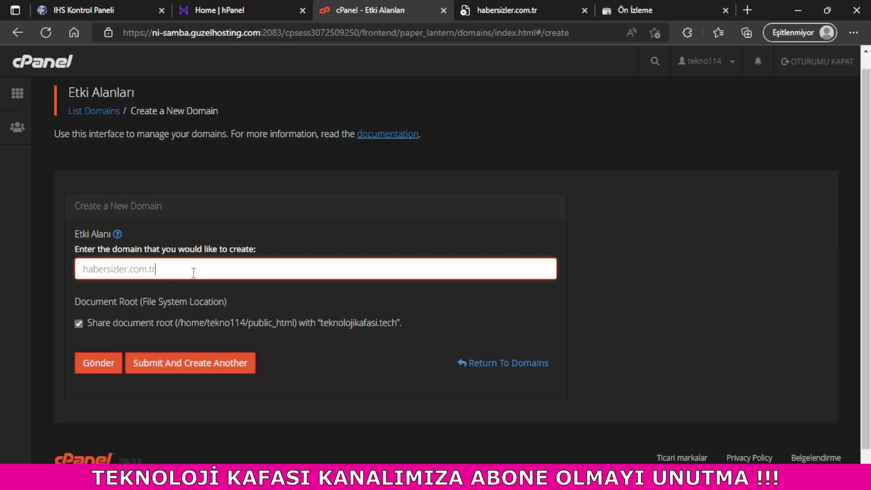
- Translate the page into Turkish and stop the new domain from sharing its document root with teknolojikafasi.tech
{"action": "left_click", "coordinate": [258, 211]}
{"action": "right_click", "coordinate": [415, 94]}
{"action": "left_click", "coordinate": [500, 303]}
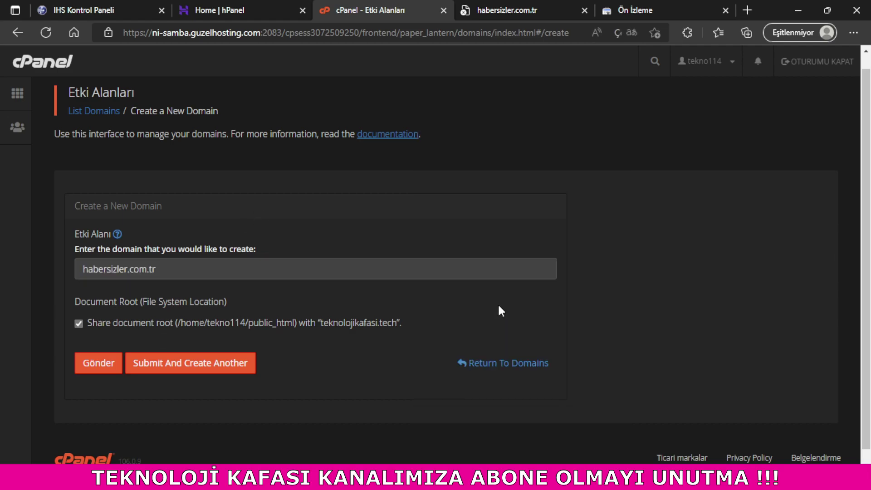
{"action": "left_click", "coordinate": [102, 329]}
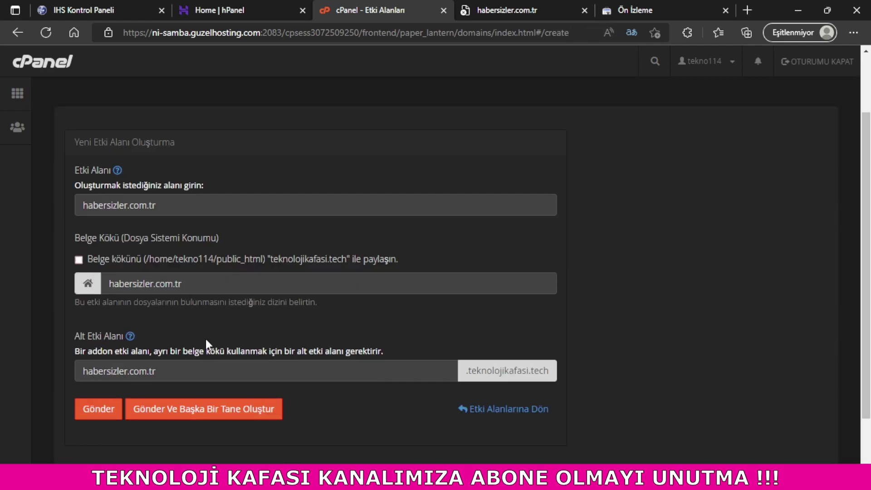
- Set the new domain's subdomain to habersizler and submit it with the option to create another
{"action": "left_click", "coordinate": [166, 373]}
{"action": "key", "text": "ctrl+a"}
{"action": "key", "text": "BackSpace"}
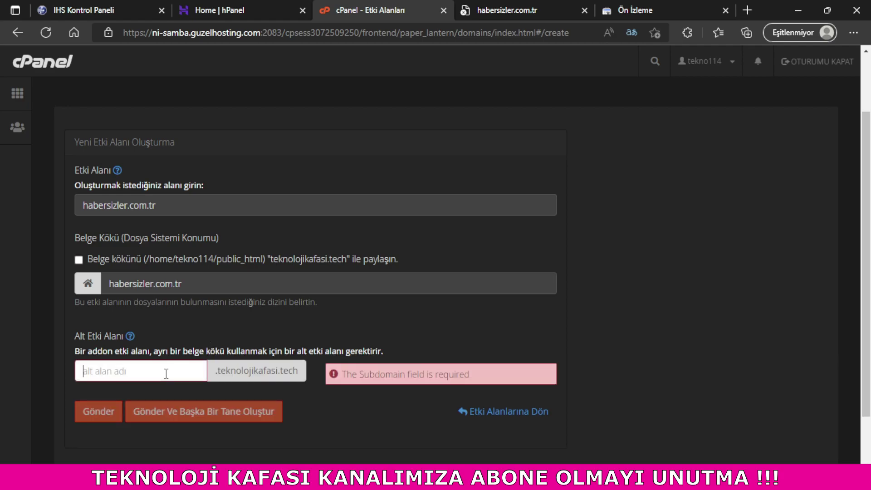
{"action": "type", "text": "hba"}
{"action": "type", "text": "ber"}
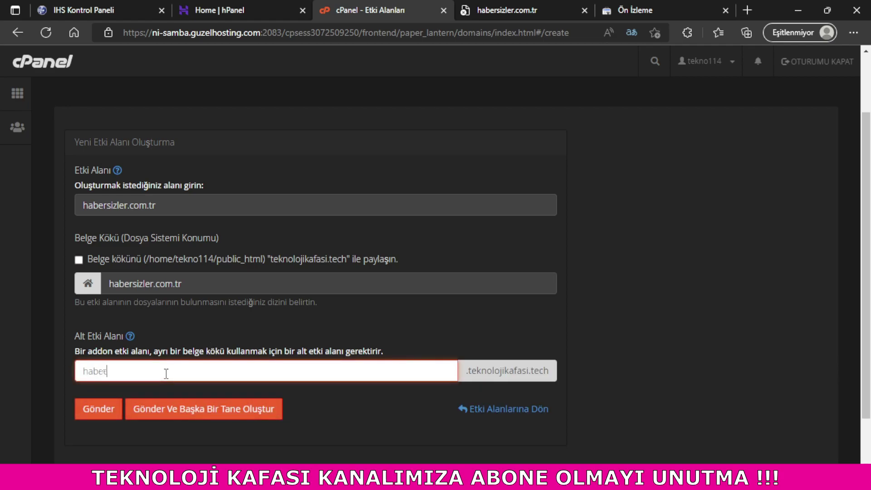
{"action": "type", "text": "sizler"}
{"action": "left_click", "coordinate": [537, 377]}
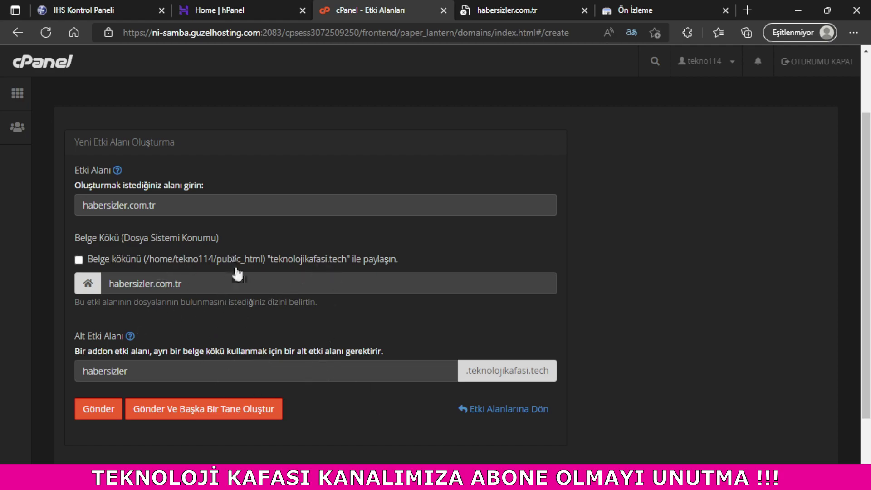
{"action": "scroll", "coordinate": [210, 410], "scroll_direction": "down", "scroll_amount": 2}
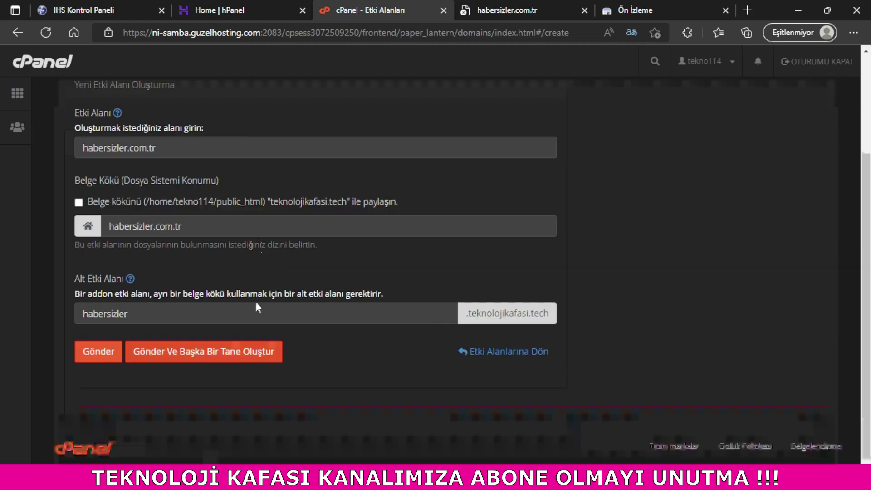
{"action": "left_click", "coordinate": [190, 356]}
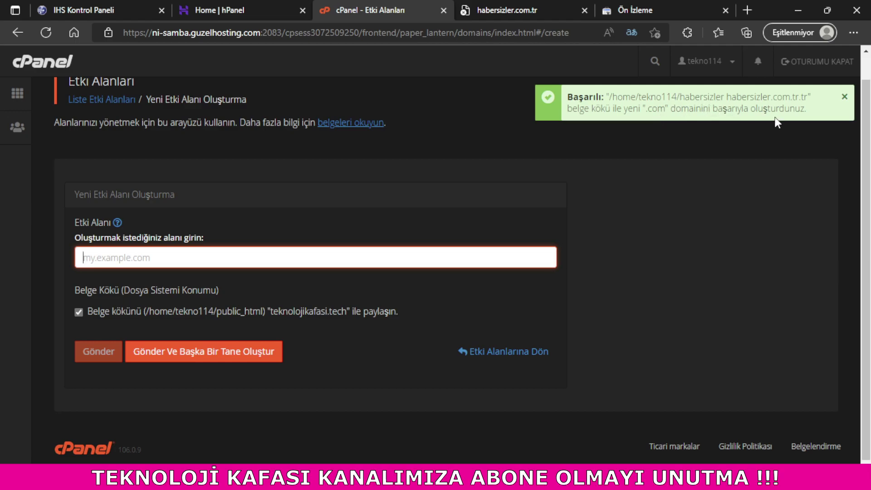
{"action": "scroll", "coordinate": [585, 204], "scroll_direction": "up", "scroll_amount": 1}
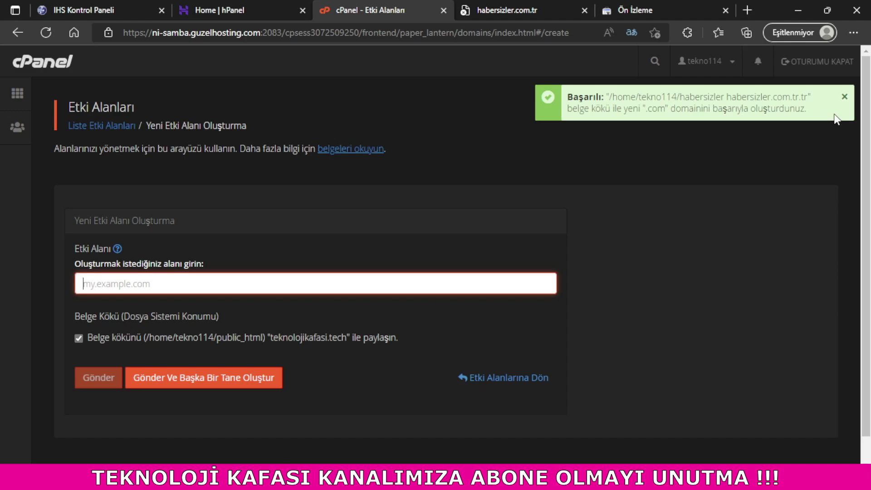
{"action": "left_click_drag", "start_coordinate": [731, 98], "coordinate": [806, 109]}
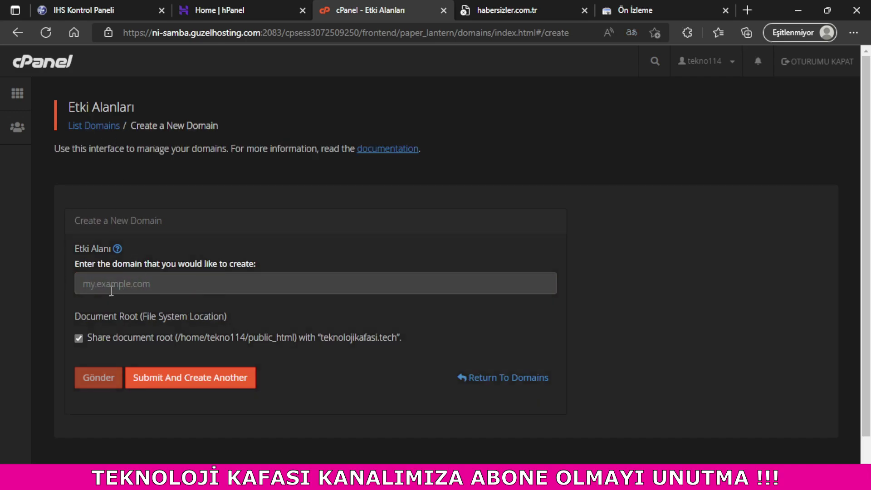
- Return to the cPanel home page and open the habersizler.com.tr zone records for management in the Zone Editor
{"action": "left_click", "coordinate": [39, 67]}
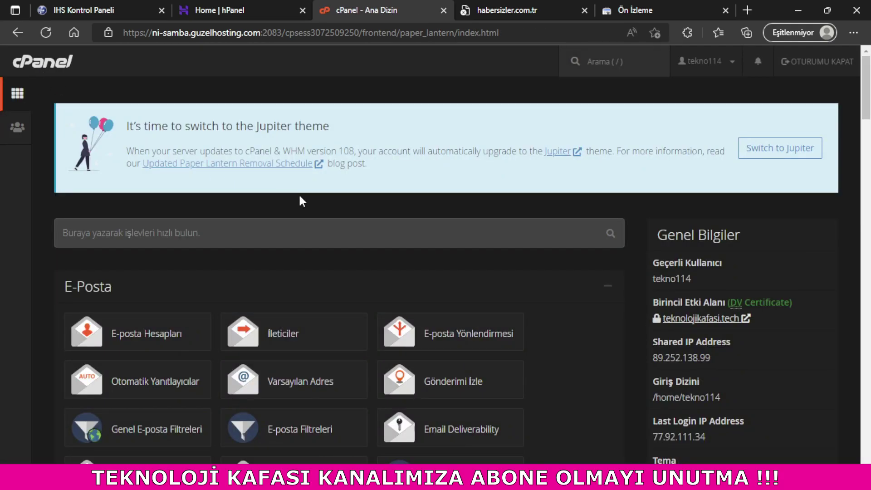
{"action": "scroll", "coordinate": [298, 193], "scroll_direction": "down", "scroll_amount": 3}
{"action": "scroll", "coordinate": [570, 242], "scroll_direction": "down", "scroll_amount": 15}
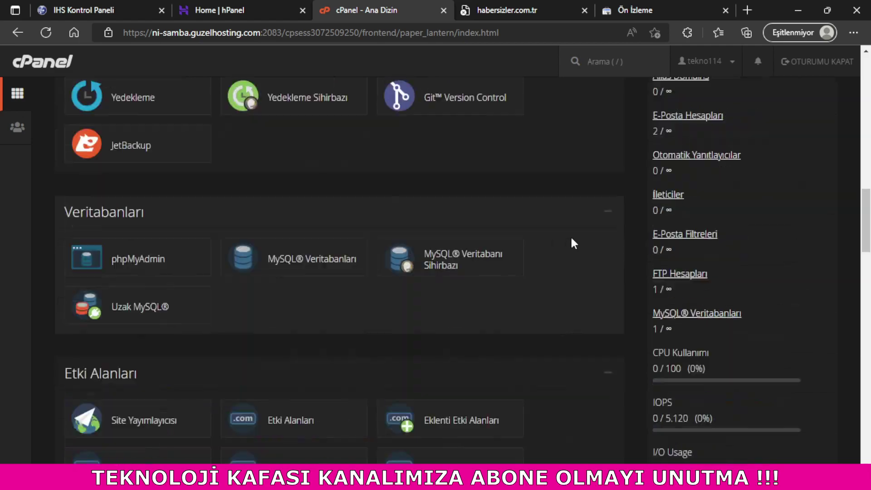
{"action": "scroll", "coordinate": [572, 242], "scroll_direction": "down", "scroll_amount": 3}
{"action": "left_click", "coordinate": [135, 327]}
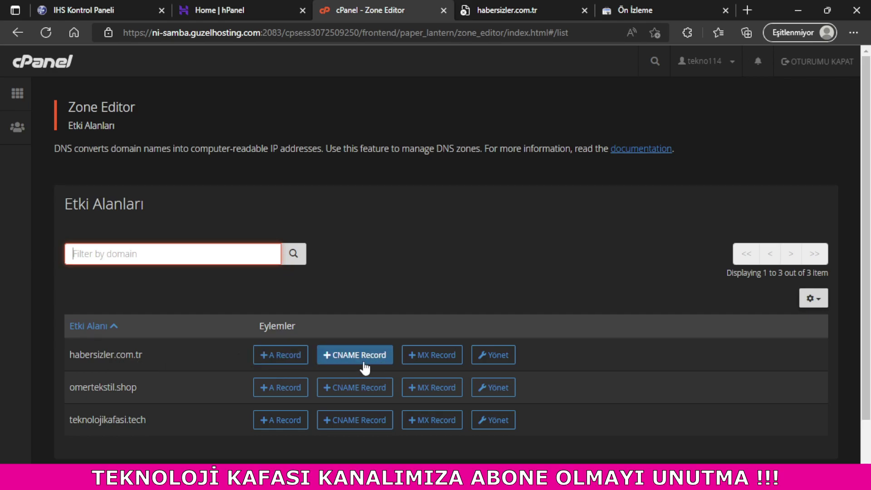
{"action": "left_click", "coordinate": [488, 363]}
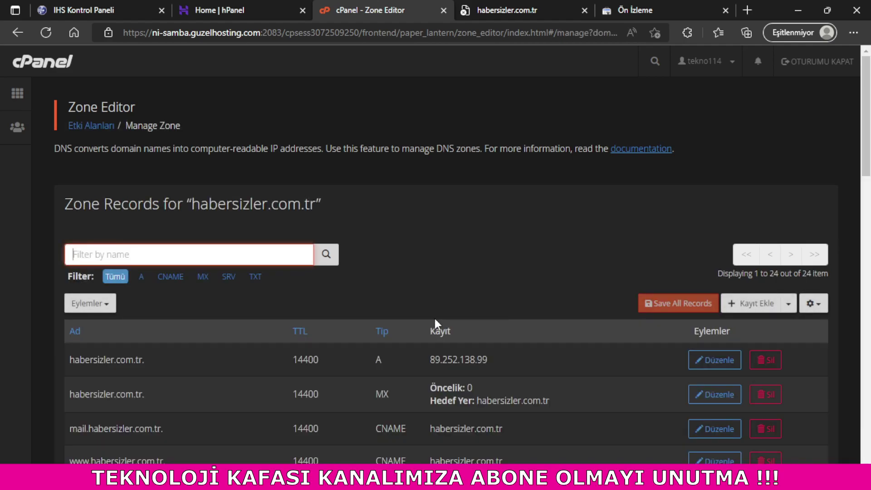
- Start a new TXT record for habersizler.com.tr and paste the Google site verification code as its text
{"action": "left_click", "coordinate": [770, 309]}
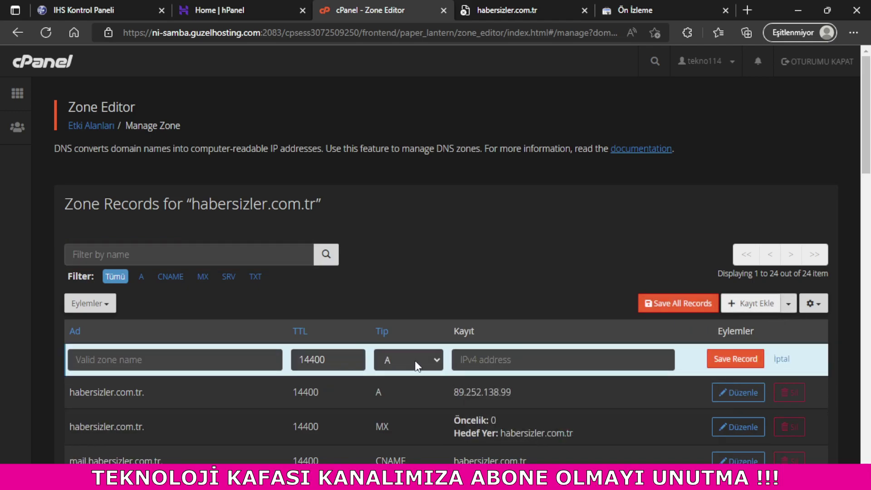
{"action": "left_click", "coordinate": [417, 365]}
{"action": "left_click", "coordinate": [406, 454]}
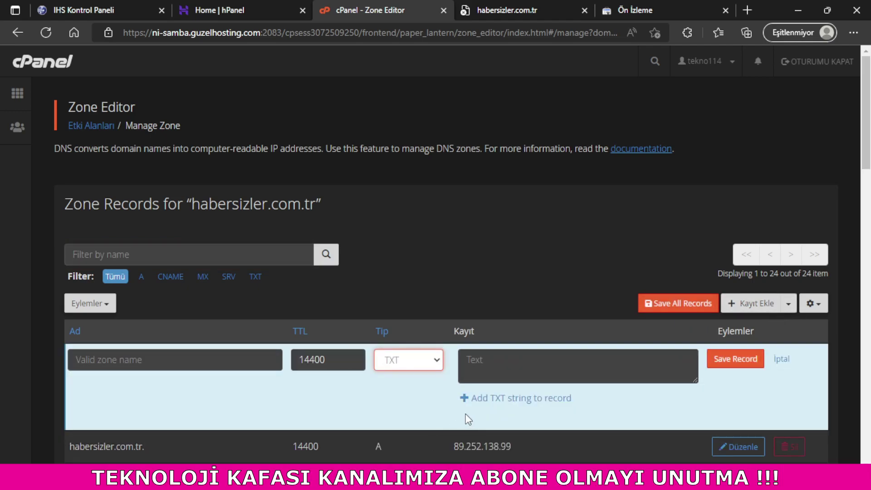
{"action": "left_click", "coordinate": [485, 365]}
{"action": "type", "text": "google-site-verification=q3OU7IhGhH5Dtf85n8UbrXQaBQjLUPu3svhghDj2Dfc"}
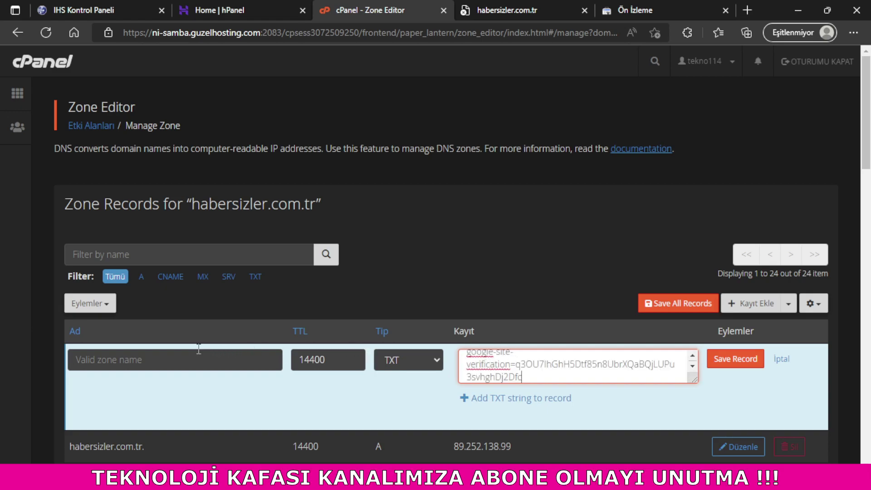
- Try to save the TXT record under the name Search Console
{"action": "left_click", "coordinate": [154, 361]}
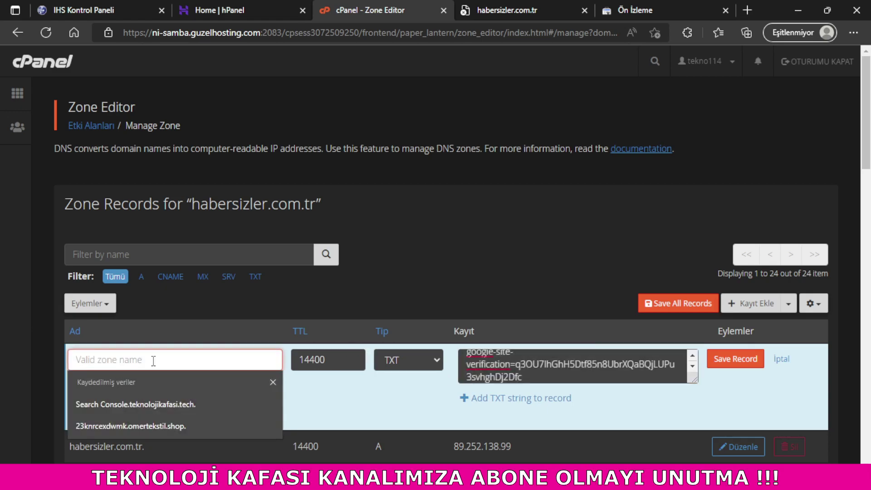
{"action": "type", "text": "Search Console"}
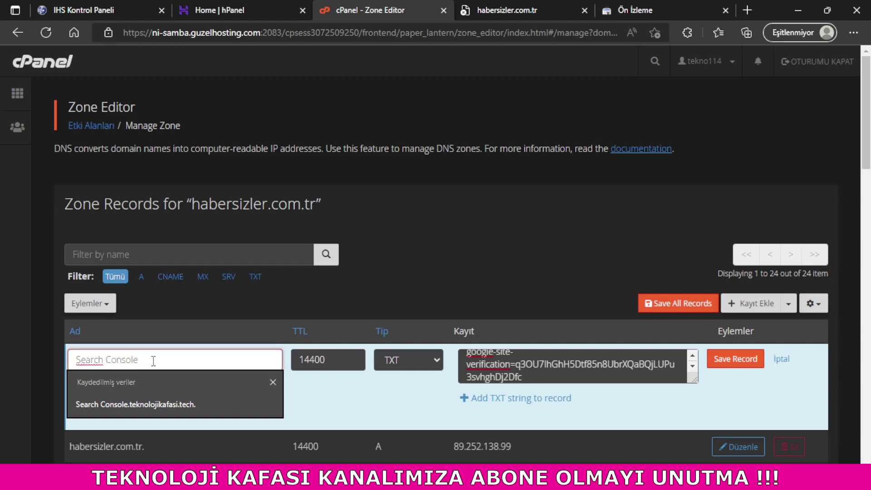
{"action": "left_click", "coordinate": [738, 366]}
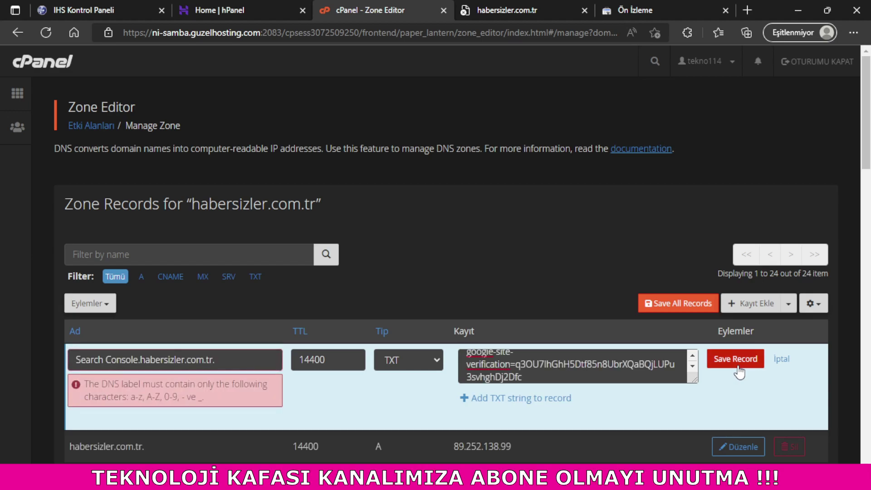
- Replace the TXT record's name with google and save the record
{"action": "left_click_drag", "start_coordinate": [243, 358], "coordinate": [139, 355]}
{"action": "key", "text": "BackSpace"}
{"action": "key", "text": "BackSpace"}
{"action": "type", "text": "e"}
{"action": "key", "text": "Down"}
{"action": "key", "text": "Return"}
{"action": "key", "text": "ctrl+shift+Left"}
{"action": "key", "text": "ctrl+a"}
{"action": "type", "text": "google"}
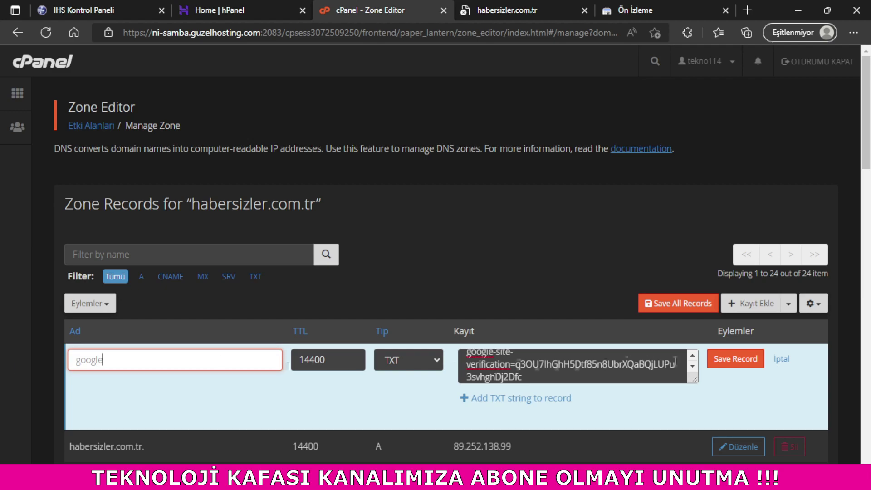
{"action": "left_click", "coordinate": [717, 356]}
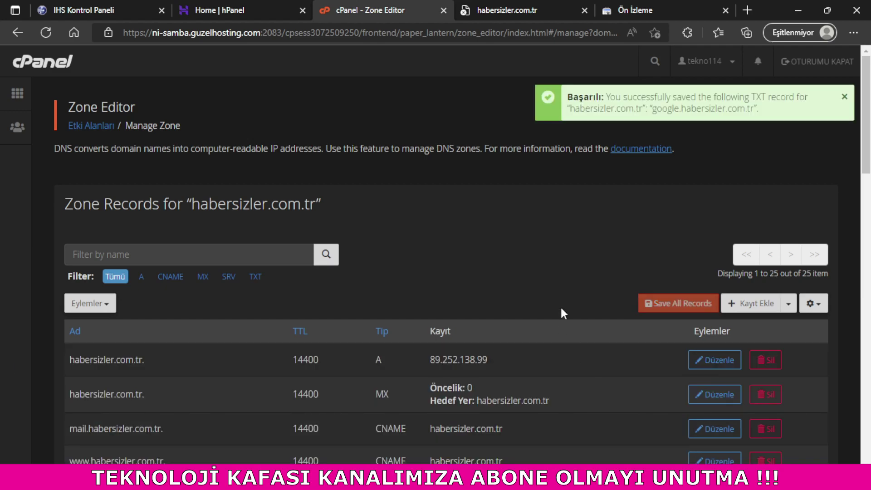
- Switch to Search Console, try again to verify ownership of habersizler.com.tr through the TXT record, and dismiss the result
{"action": "left_click", "coordinate": [520, 5]}
{"action": "left_click", "coordinate": [622, 7]}
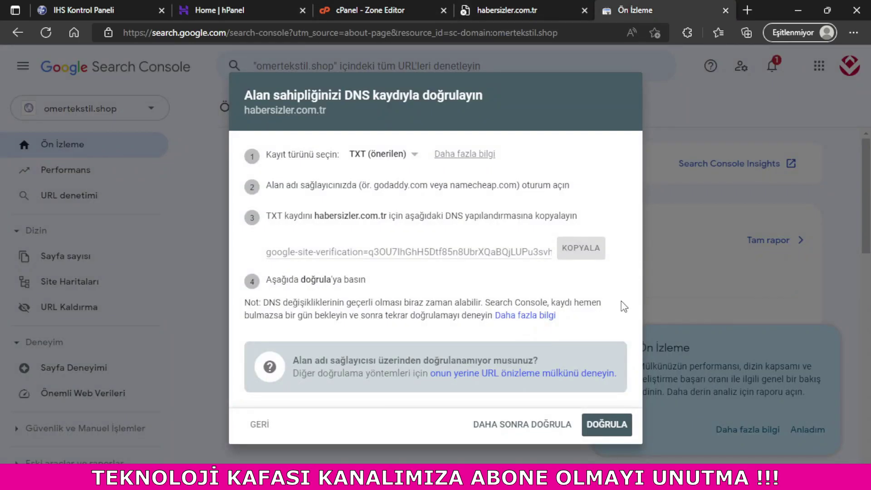
{"action": "left_click", "coordinate": [607, 424]}
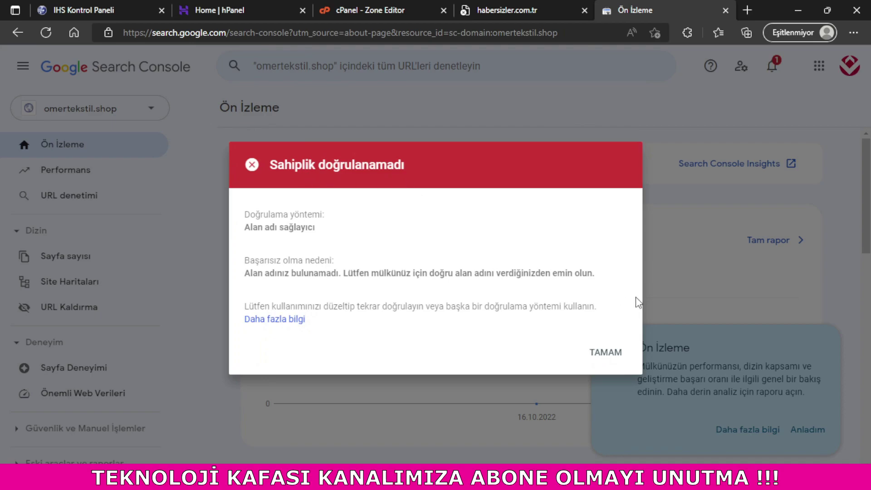
{"action": "left_click", "coordinate": [610, 358]}
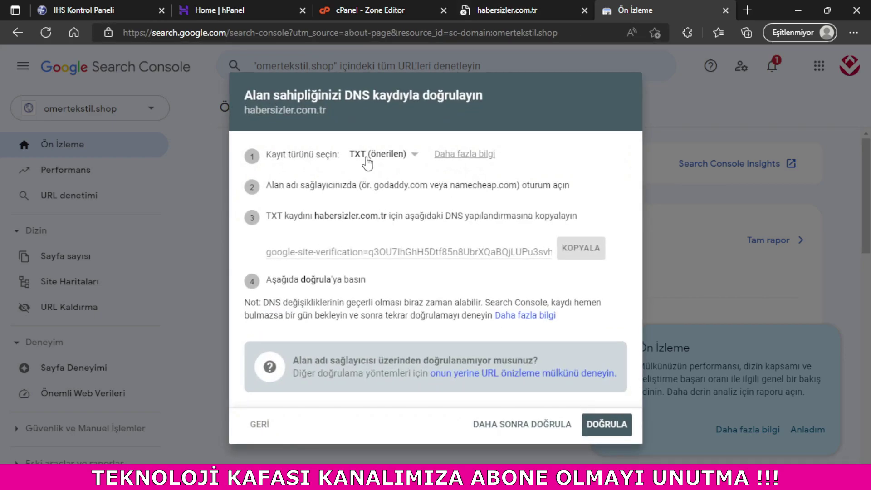
- Change the verification record type to CNAME and copy the CNAME label for habersizler.com.tr
{"action": "left_click", "coordinate": [366, 160]}
{"action": "left_click", "coordinate": [377, 182]}
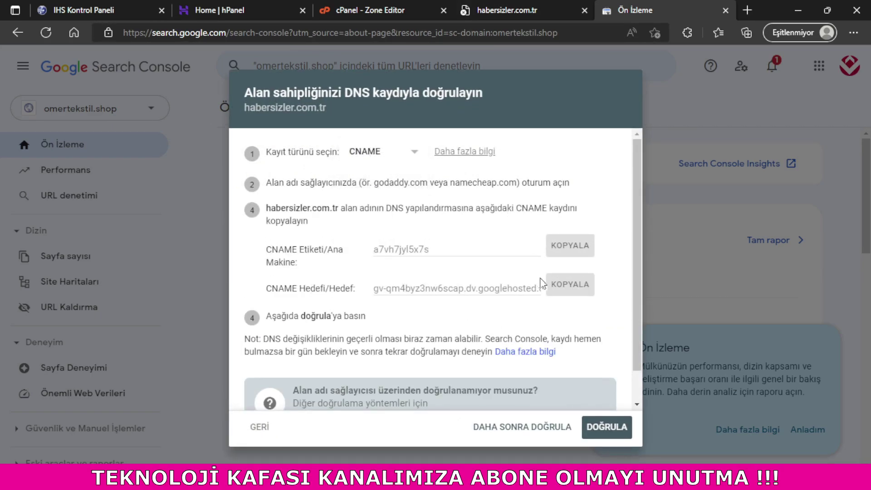
{"action": "scroll", "coordinate": [541, 284], "scroll_direction": "down", "scroll_amount": 1}
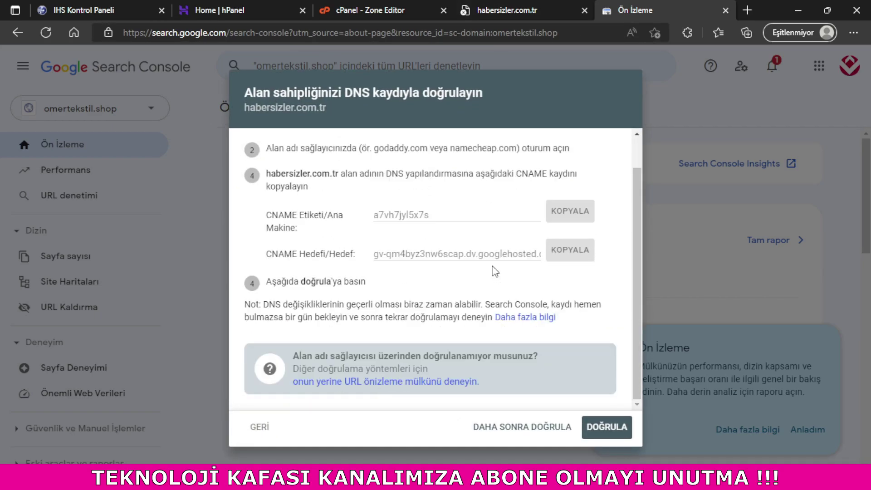
{"action": "left_click", "coordinate": [573, 212]}
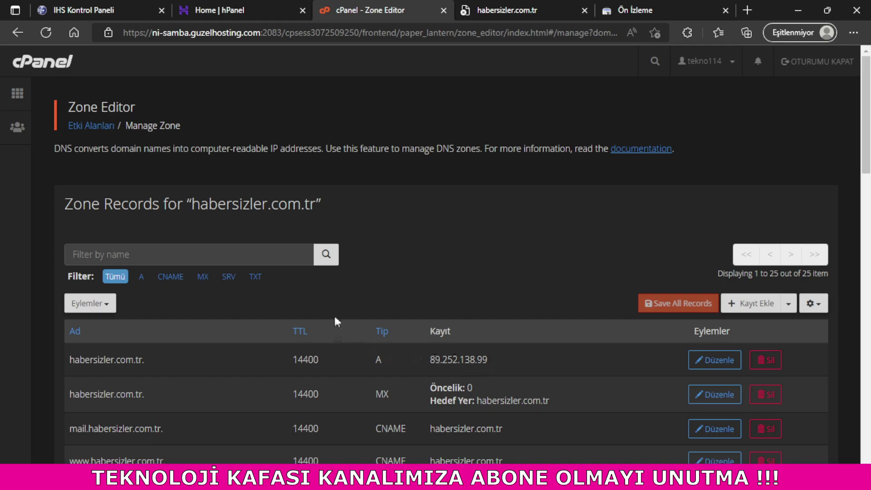
- Add a CNAME record to the habersizler.com.tr zone using the verification label as its name and the verification target as its value, and save it
{"action": "left_click", "coordinate": [762, 304]}
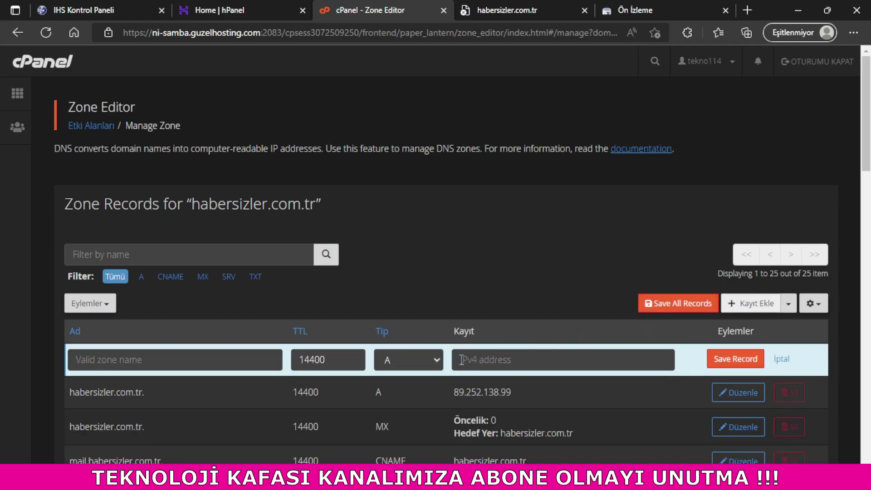
{"action": "left_click", "coordinate": [426, 360]}
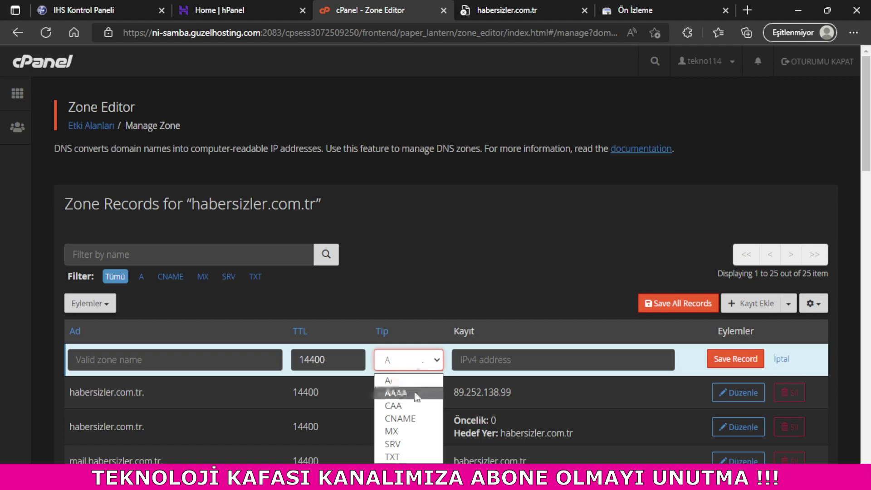
{"action": "left_click", "coordinate": [399, 416]}
{"action": "left_click", "coordinate": [501, 363]}
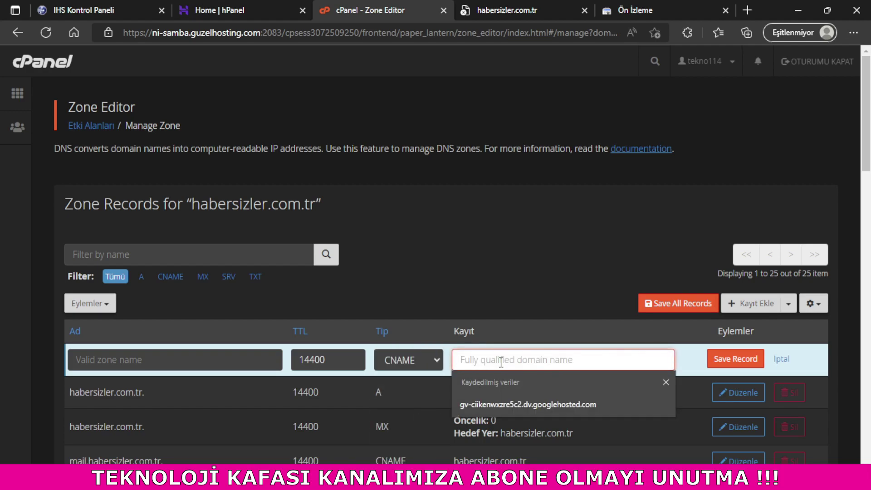
{"action": "type", "text": "a7vh7jyl5x7s"}
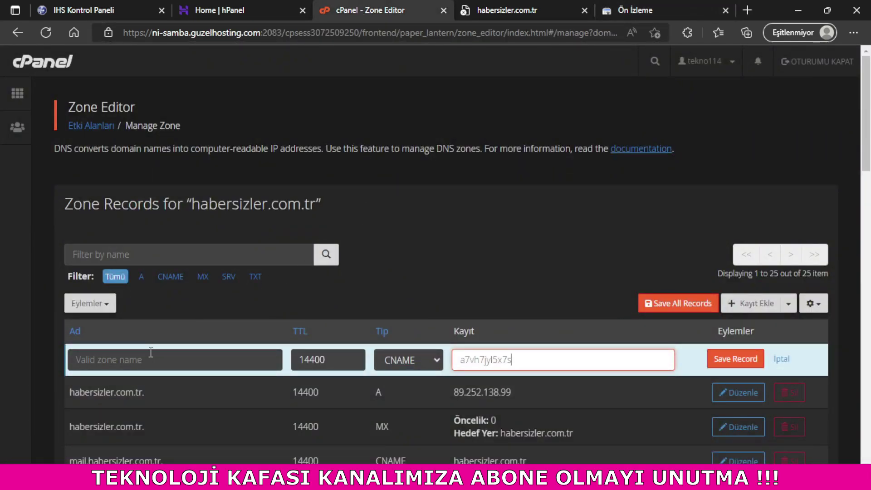
{"action": "left_click", "coordinate": [136, 359]}
{"action": "left_click", "coordinate": [734, 360]}
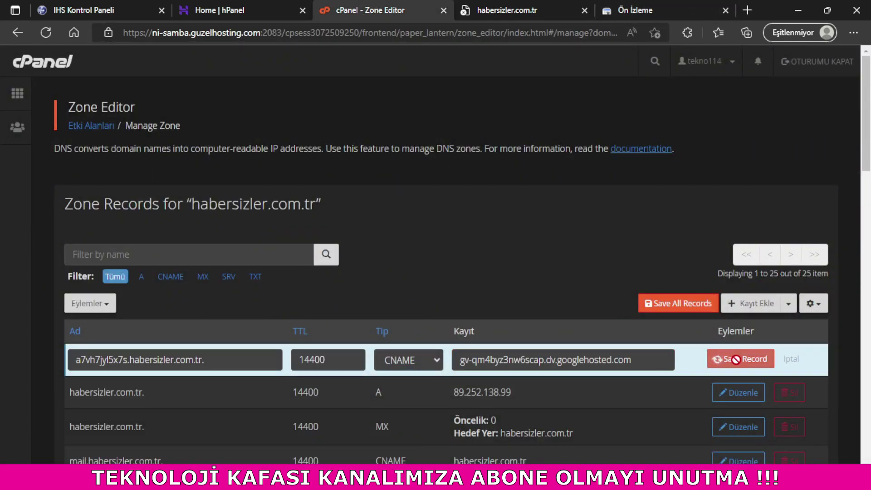
- Switch to Search Console, try to verify ownership of habersizler.com.tr through the CNAME record, and dismiss the result
{"action": "left_click", "coordinate": [635, 10]}
{"action": "left_click", "coordinate": [613, 416]}
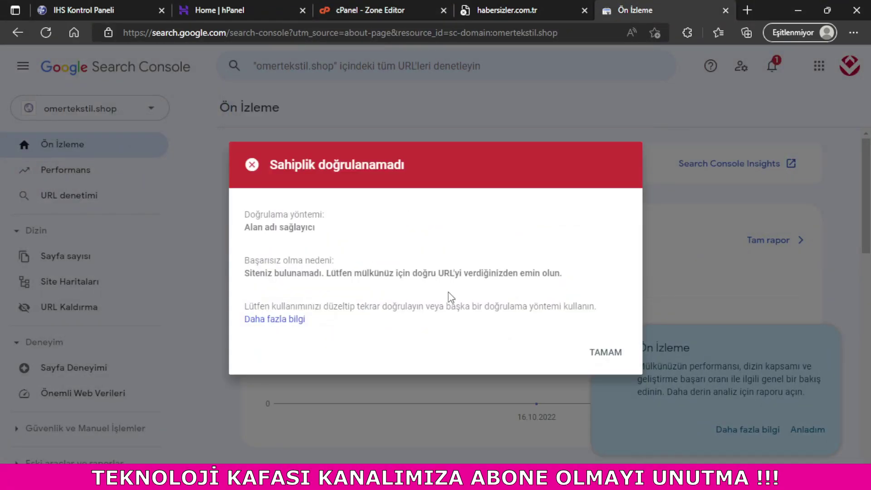
{"action": "left_click_drag", "start_coordinate": [460, 274], "coordinate": [525, 273]}
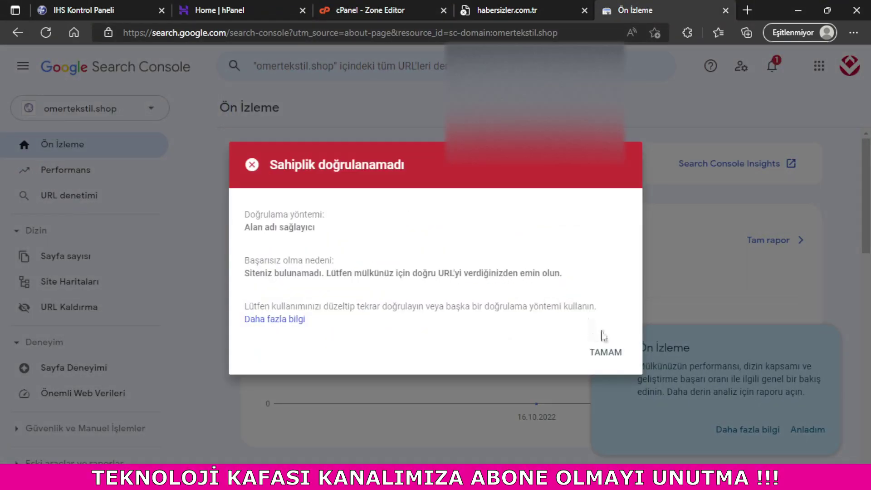
{"action": "left_click", "coordinate": [608, 352]}
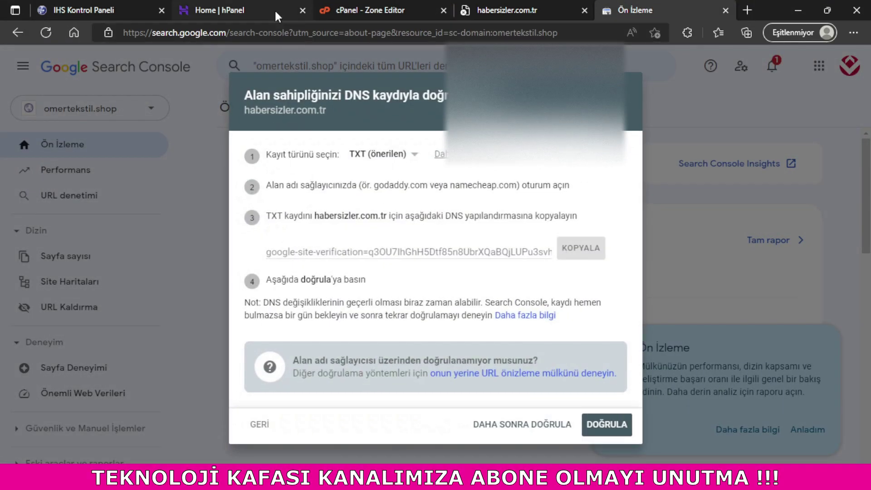
- Switch to the IHS control panel, start a new CNAME record for habersizler.com.tr, and enter the verification label as its domain name
{"action": "left_click", "coordinate": [102, 7]}
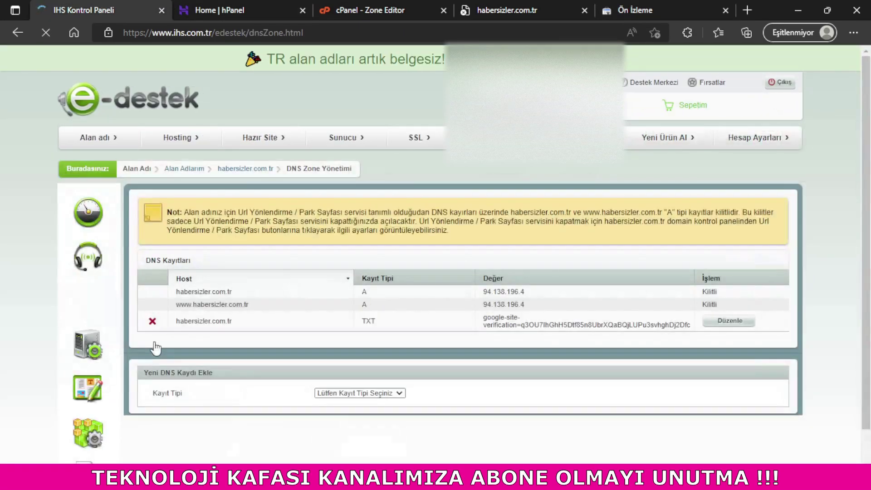
{"action": "left_click", "coordinate": [331, 391]}
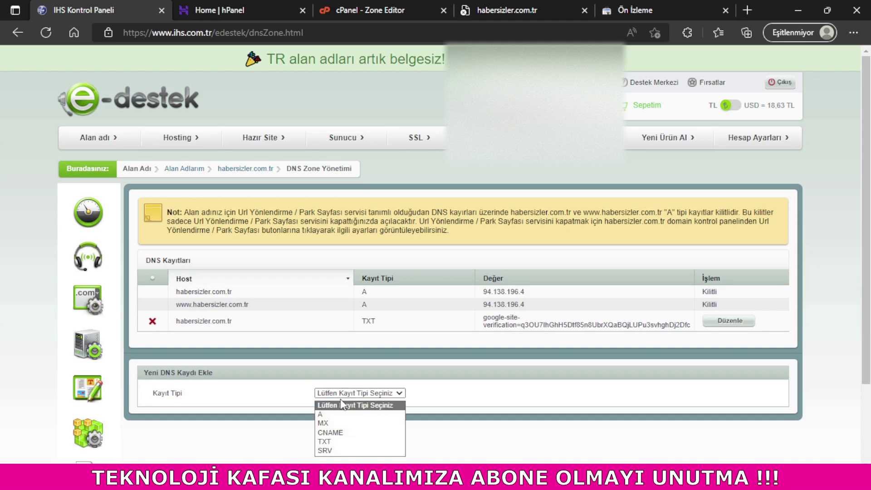
{"action": "left_click", "coordinate": [341, 427]}
{"action": "scroll", "coordinate": [307, 404], "scroll_direction": "down", "scroll_amount": 2}
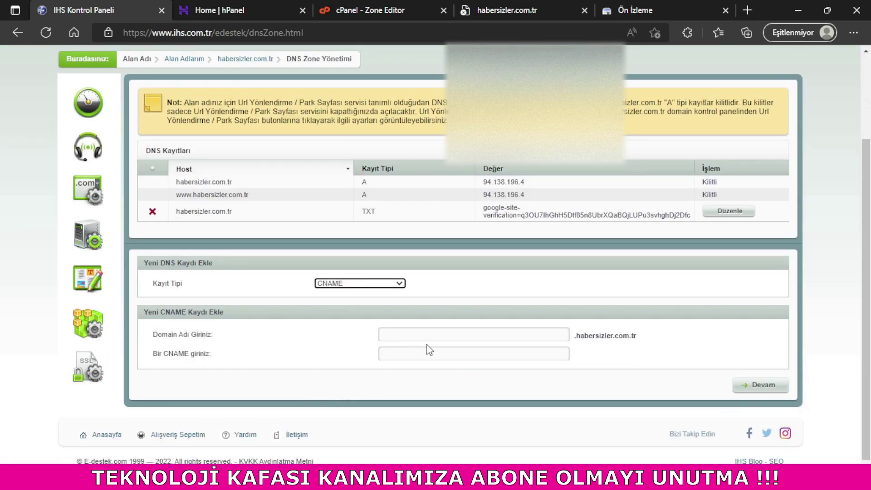
{"action": "left_click", "coordinate": [435, 337]}
{"action": "type", "text": "a7vh7jyl5x7s"}
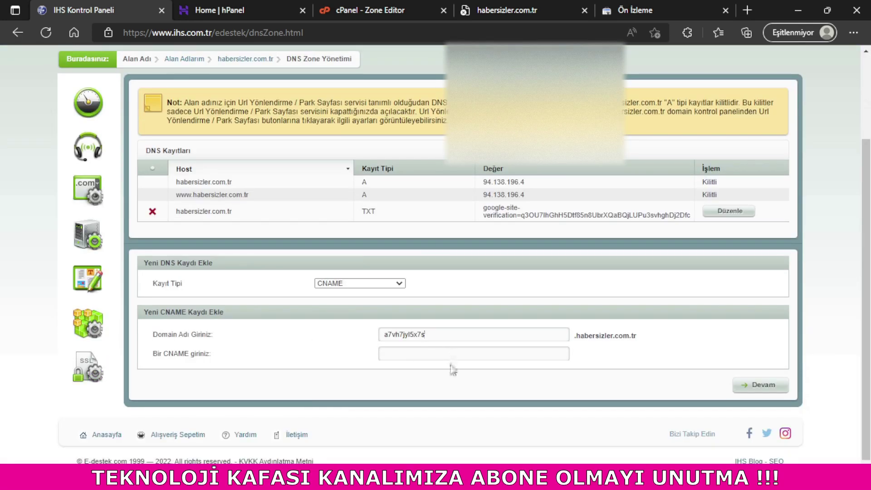
- Fill in the saved Google verification target as the CNAME value, compare it with Search Console, and submit the new record
{"action": "left_click", "coordinate": [448, 355]}
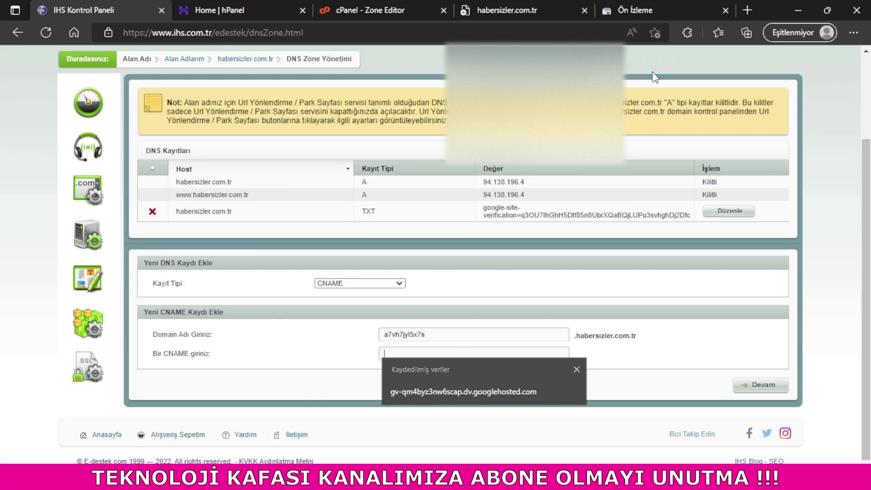
{"action": "left_click", "coordinate": [472, 390]}
{"action": "left_click", "coordinate": [667, 9]}
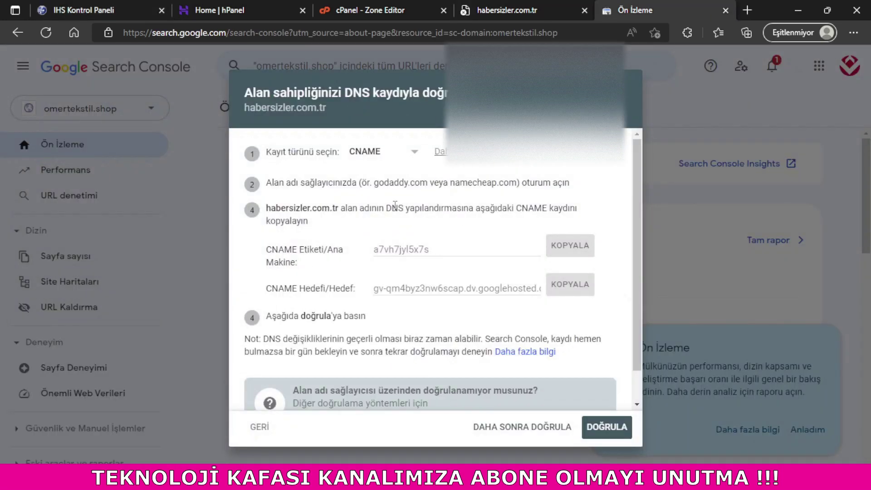
{"action": "left_click", "coordinate": [358, 9]}
{"action": "left_click", "coordinate": [274, 6]}
{"action": "left_click", "coordinate": [113, 9]}
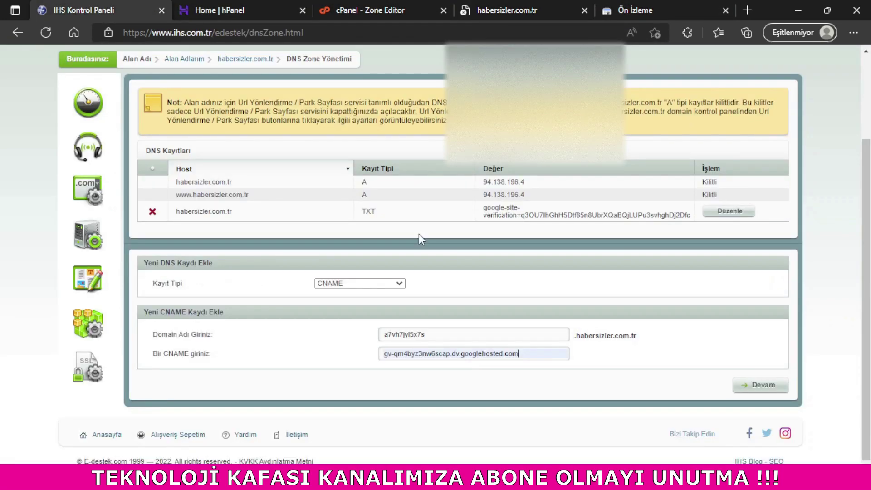
{"action": "left_click", "coordinate": [761, 393]}
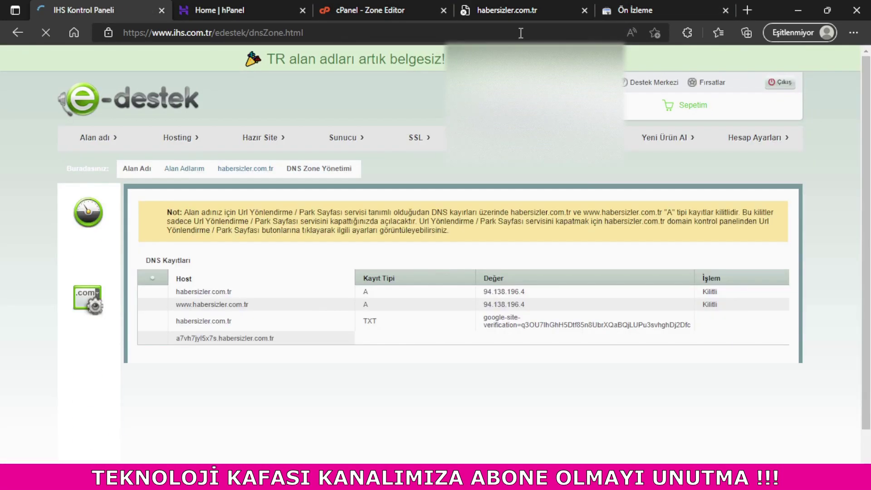
- Switch to Search Console and try again to verify ownership of habersizler.com.tr through the CNAME record
{"action": "left_click", "coordinate": [417, 8]}
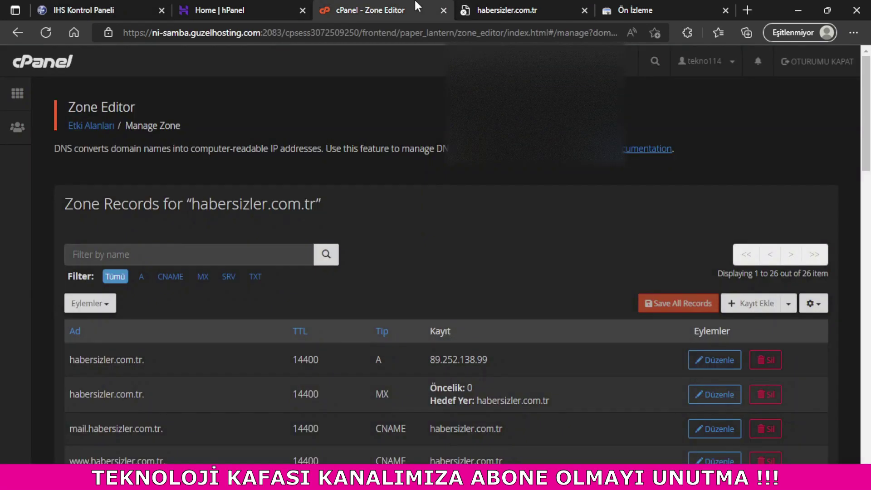
{"action": "left_click", "coordinate": [619, 8]}
{"action": "left_click", "coordinate": [622, 426]}
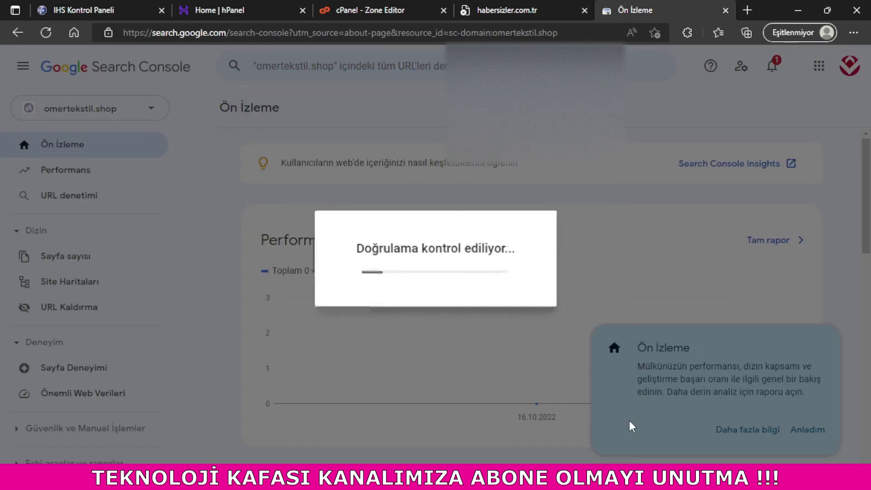
- Switch to cPanel and review the list of zone records for habersizler.com.tr
{"action": "key", "text": "ctrl+3"}
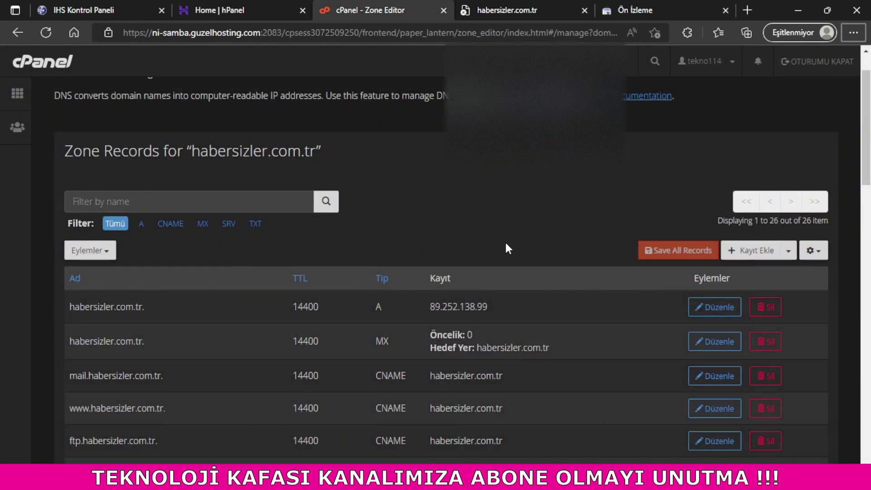
{"action": "scroll", "coordinate": [510, 206], "scroll_direction": "down", "scroll_amount": 4}
{"action": "scroll", "coordinate": [567, 221], "scroll_direction": "down", "scroll_amount": 4}
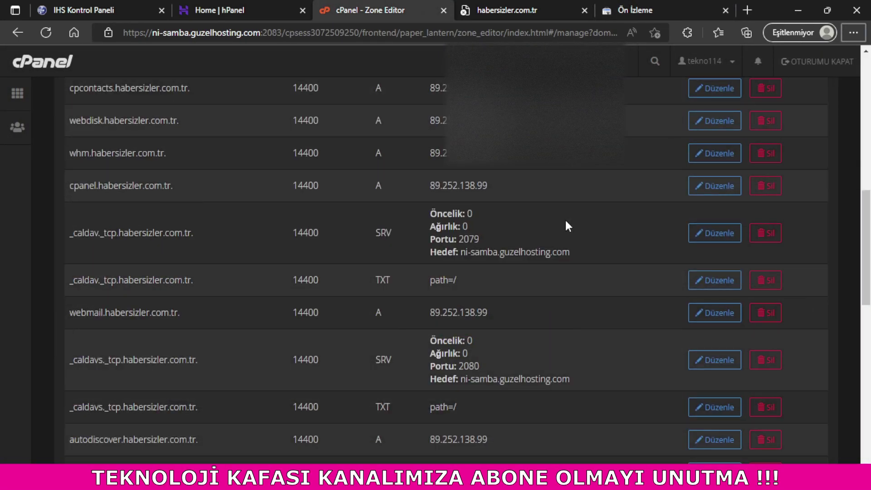
{"action": "scroll", "coordinate": [565, 220], "scroll_direction": "up", "scroll_amount": 6}
{"action": "scroll", "coordinate": [585, 226], "scroll_direction": "up", "scroll_amount": 3}
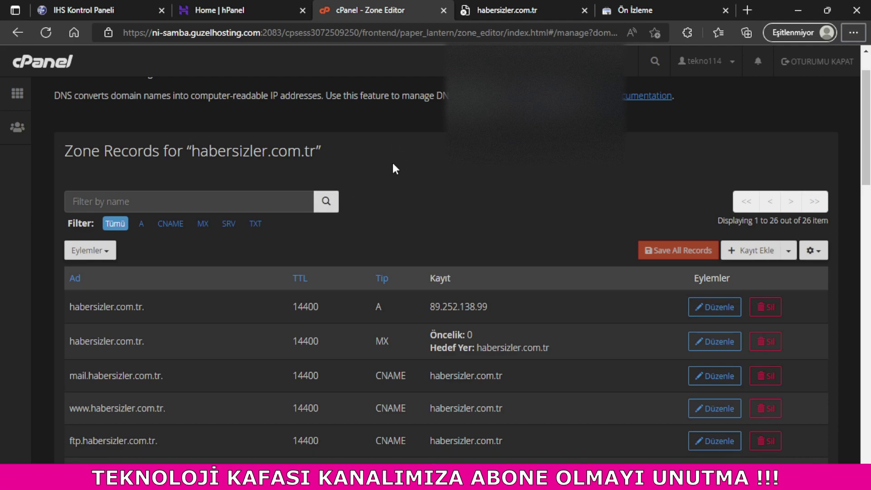
- Reload the habersizler.com.tr site to check whether it is reachable, and review the open cPanel zone and IHS DNS records
{"action": "left_click", "coordinate": [528, 13]}
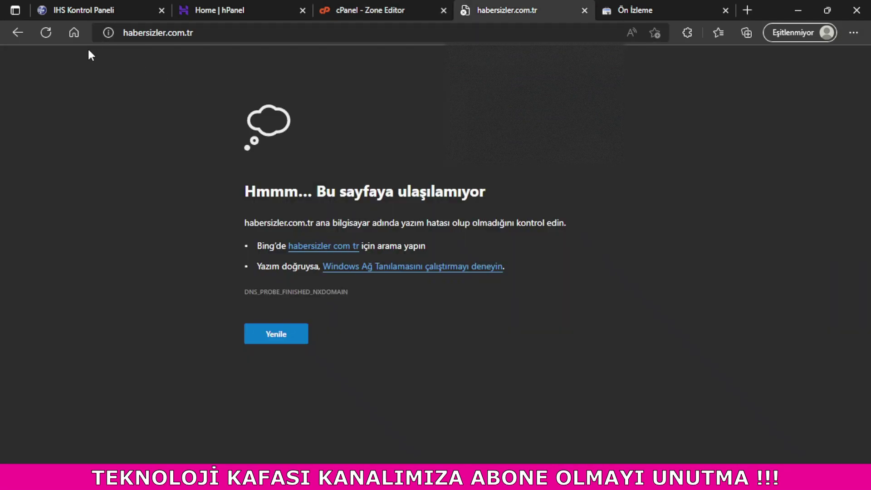
{"action": "left_click", "coordinate": [46, 32]}
{"action": "left_click", "coordinate": [236, 10]}
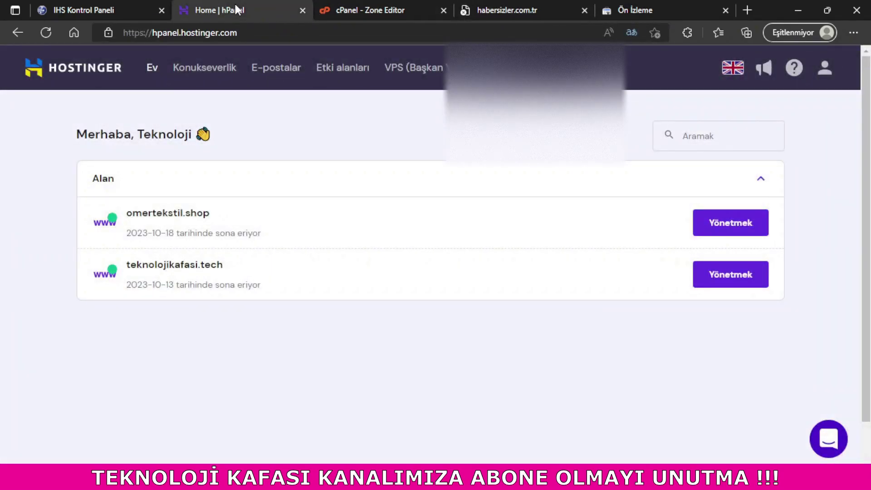
{"action": "left_click", "coordinate": [393, 8]}
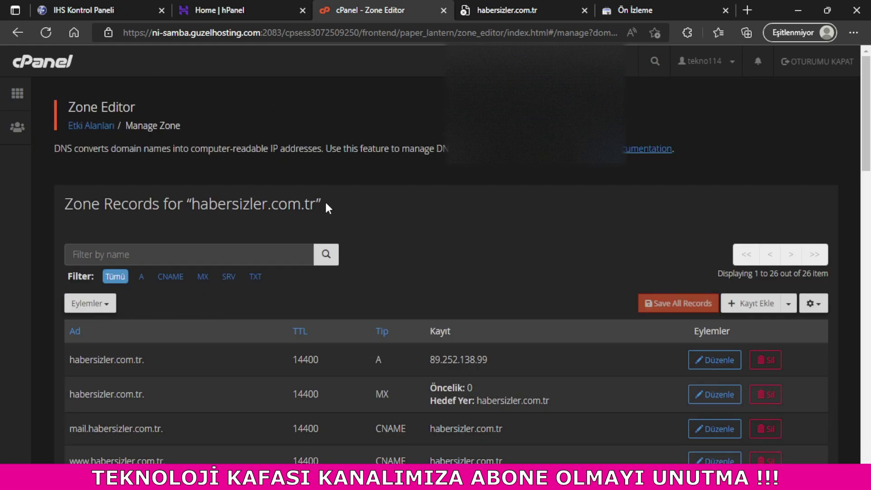
{"action": "left_click", "coordinate": [105, 6]}
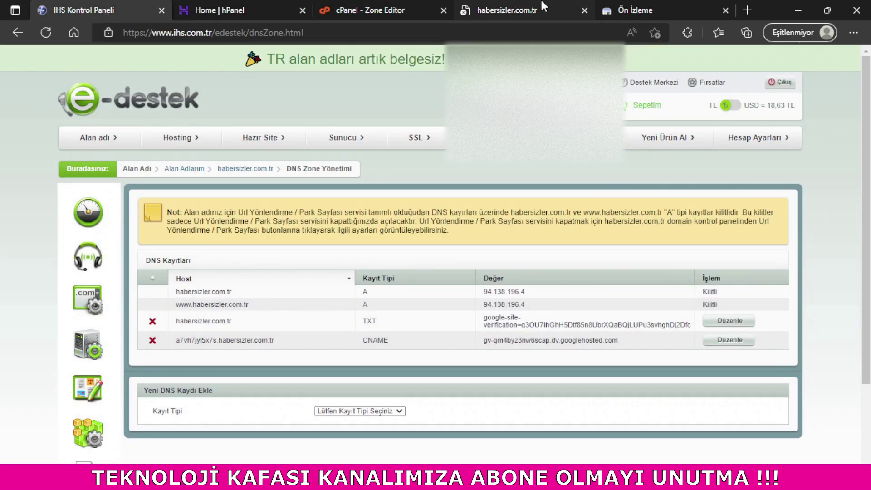
- Switch to Search Console, postpone the verification of habersizler.com.tr, and start adding a new property
{"action": "left_click", "coordinate": [651, 17]}
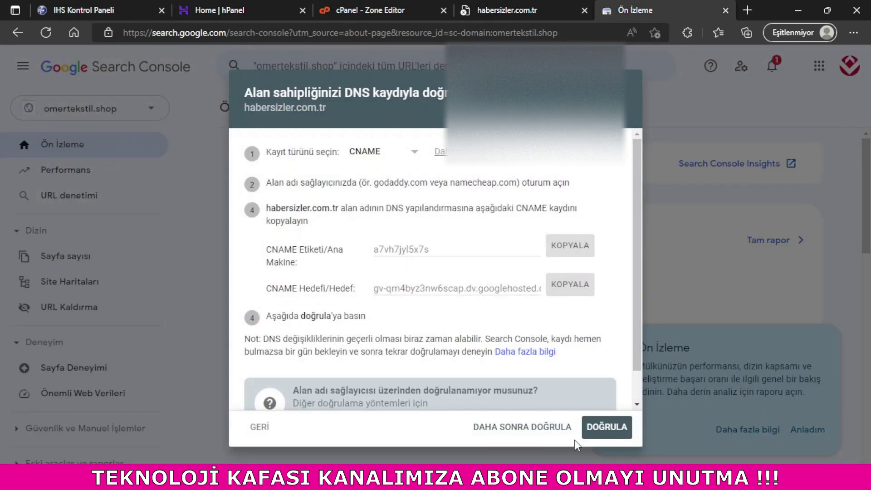
{"action": "left_click", "coordinate": [547, 426]}
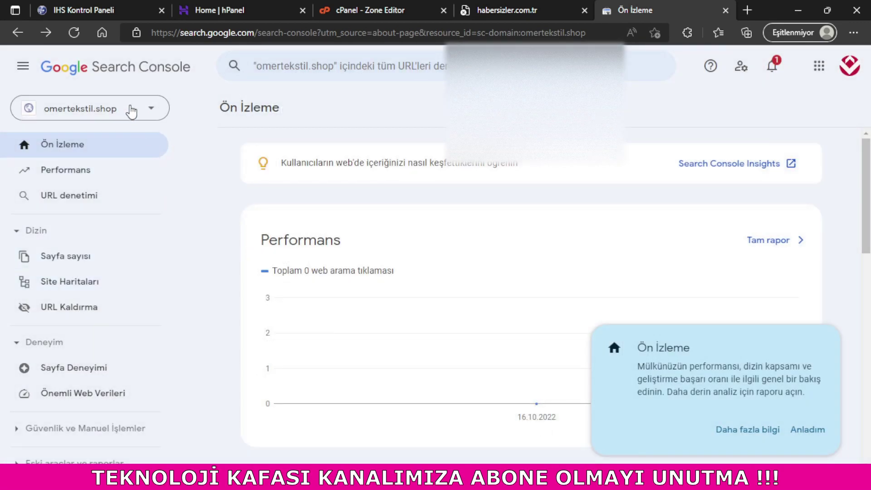
{"action": "left_click", "coordinate": [131, 111]}
{"action": "left_click", "coordinate": [151, 428]}
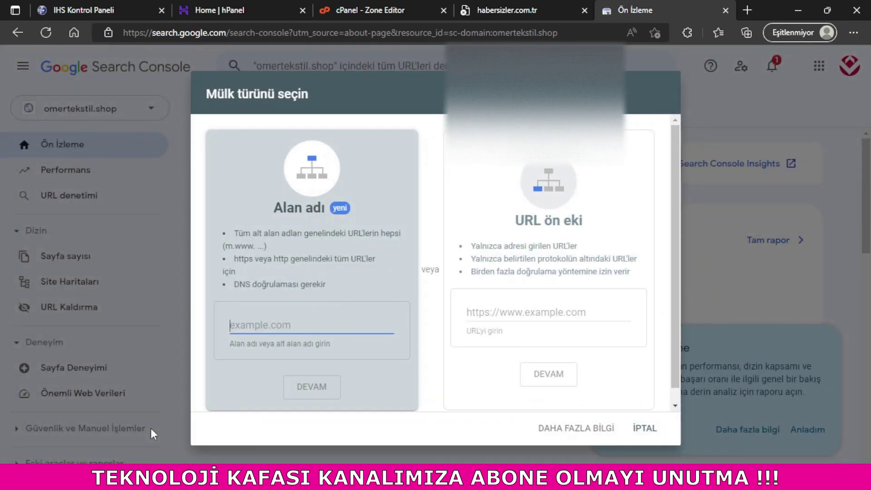
{"action": "left_click", "coordinate": [504, 312]}
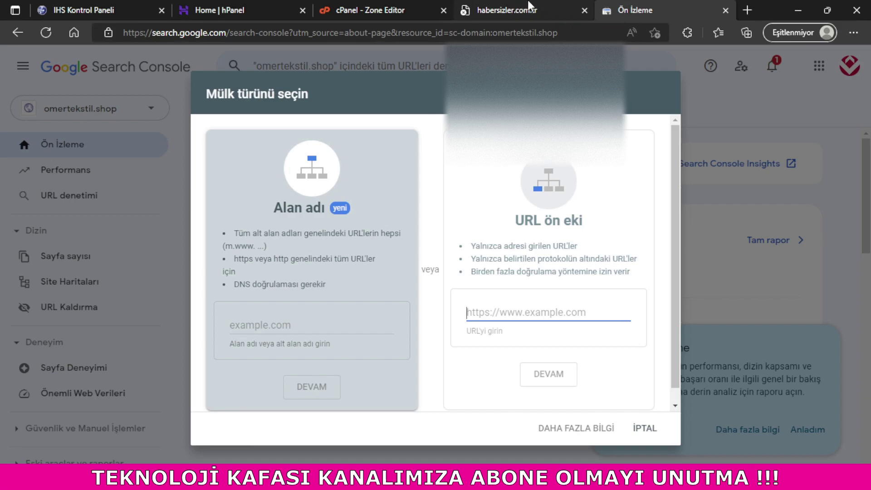
{"action": "left_click", "coordinate": [522, 10]}
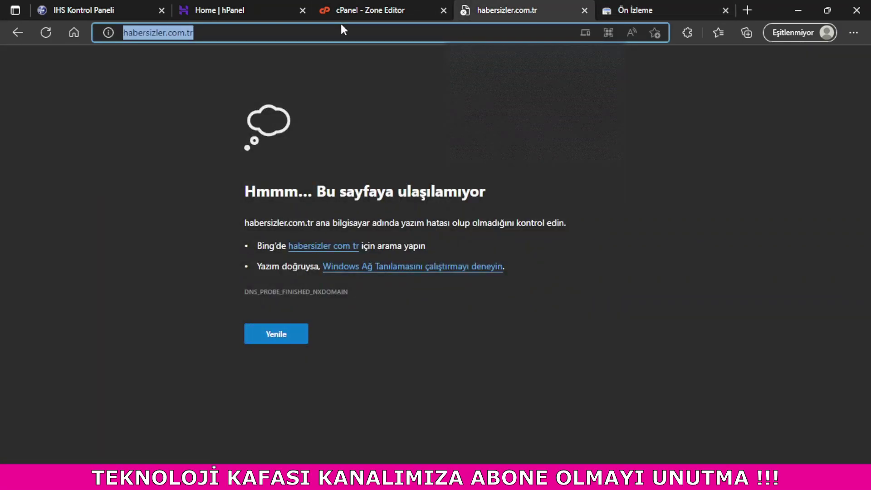
{"action": "left_click", "coordinate": [653, 10]}
{"action": "type", "text": "http://habersizler.com.tr/"}
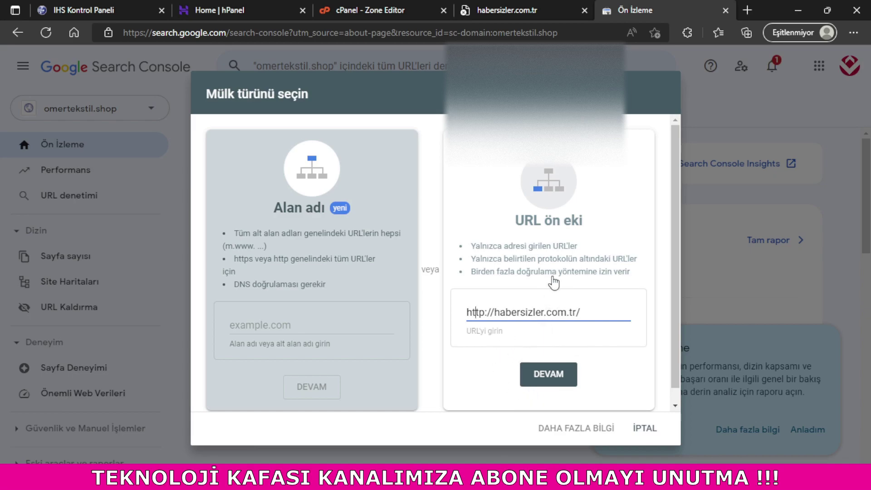
{"action": "left_click", "coordinate": [507, 10]}
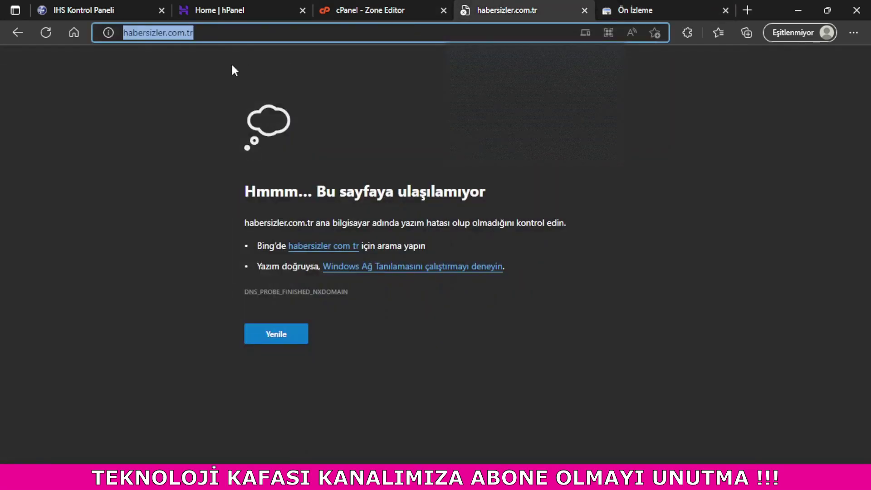
{"action": "left_click", "coordinate": [143, 32]}
{"action": "triple_click", "coordinate": [188, 33]}
{"action": "key", "text": "ctrl+c"}
{"action": "left_click", "coordinate": [202, 33]}
{"action": "double_click", "coordinate": [190, 32]}
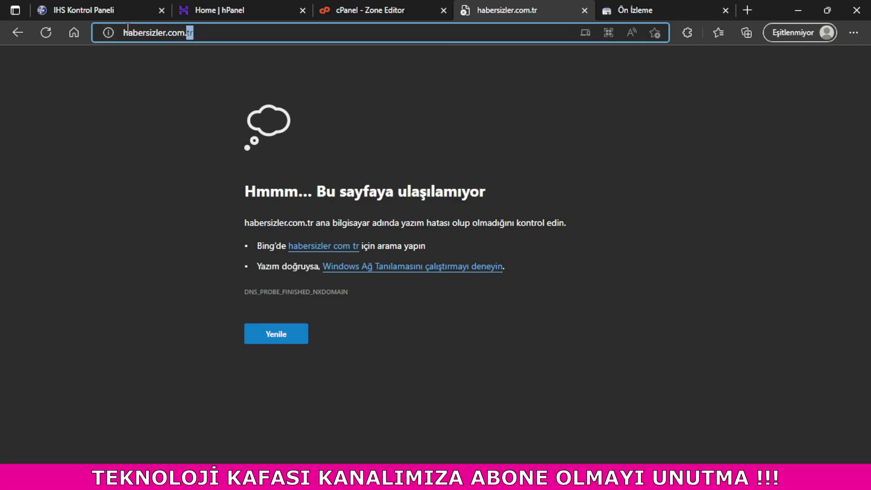
{"action": "key", "text": "ctrl+a"}
{"action": "key", "text": "ctrl+v"}
{"action": "type", "text": "s"}
{"action": "key", "text": "Return"}
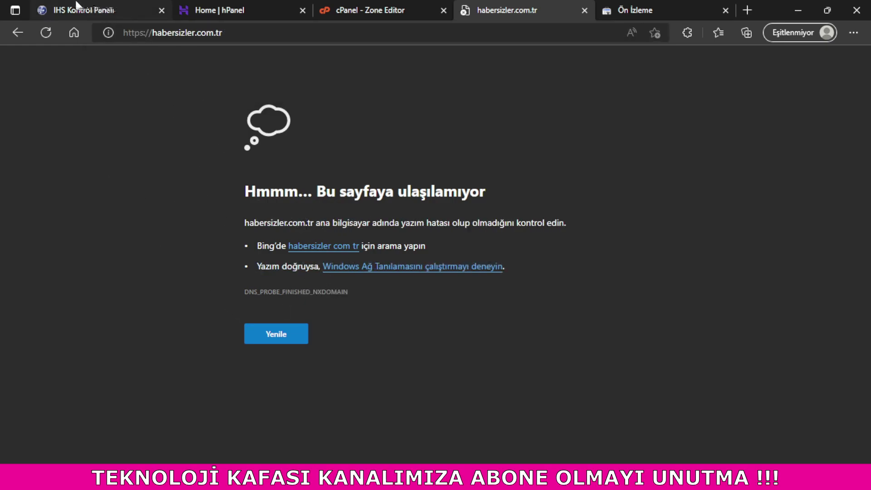
{"action": "left_click", "coordinate": [143, 15]}
{"action": "left_click", "coordinate": [635, 10]}
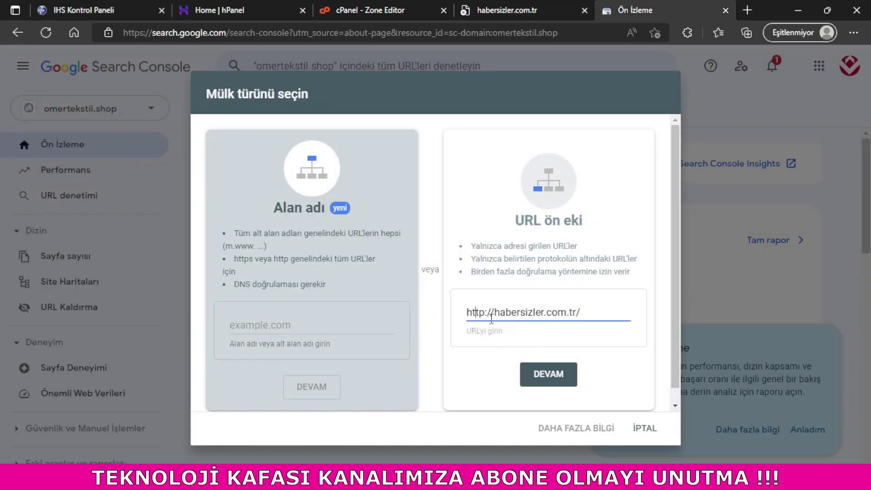
{"action": "left_click", "coordinate": [553, 373]}
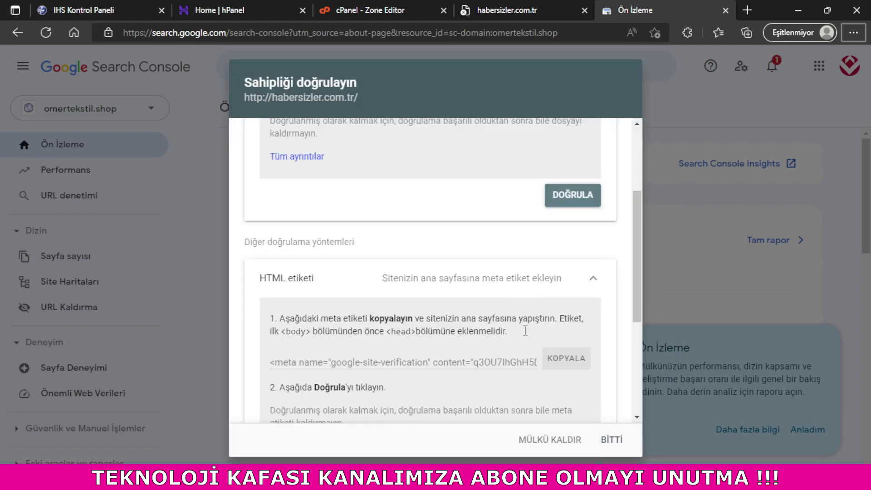
{"action": "scroll", "coordinate": [540, 322], "scroll_direction": "down", "scroll_amount": 2}
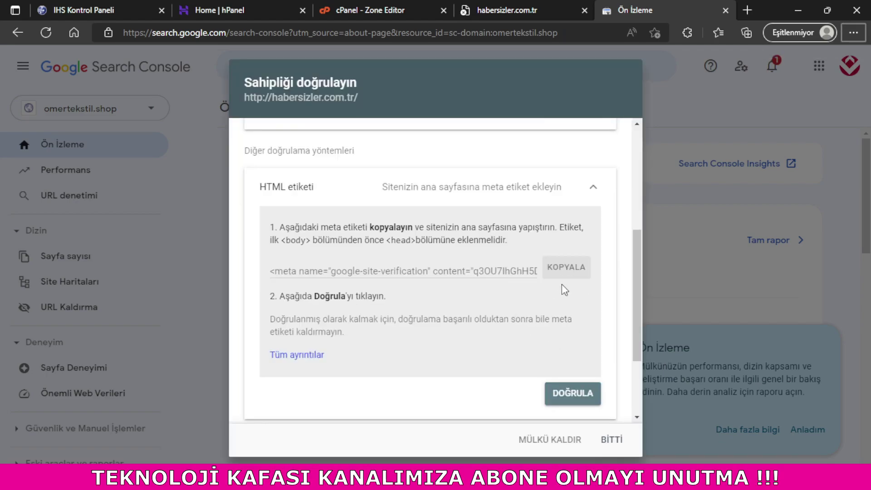
{"action": "scroll", "coordinate": [564, 294], "scroll_direction": "up", "scroll_amount": 2}
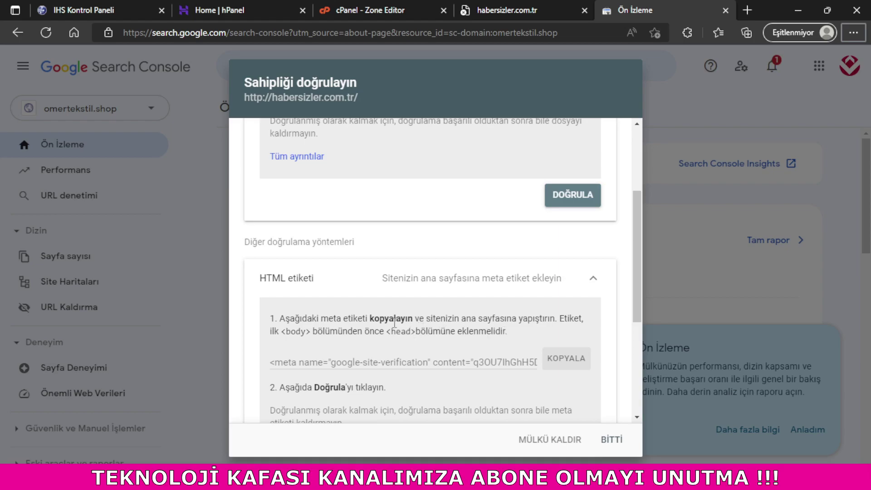
{"action": "left_click_drag", "start_coordinate": [380, 336], "coordinate": [407, 333]}
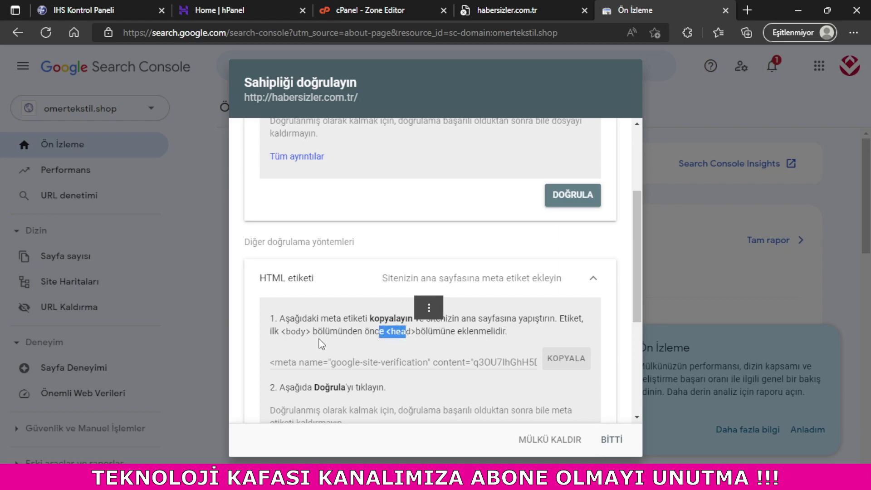
{"action": "left_click_drag", "start_coordinate": [288, 333], "coordinate": [439, 319]}
{"action": "left_click", "coordinate": [435, 335]}
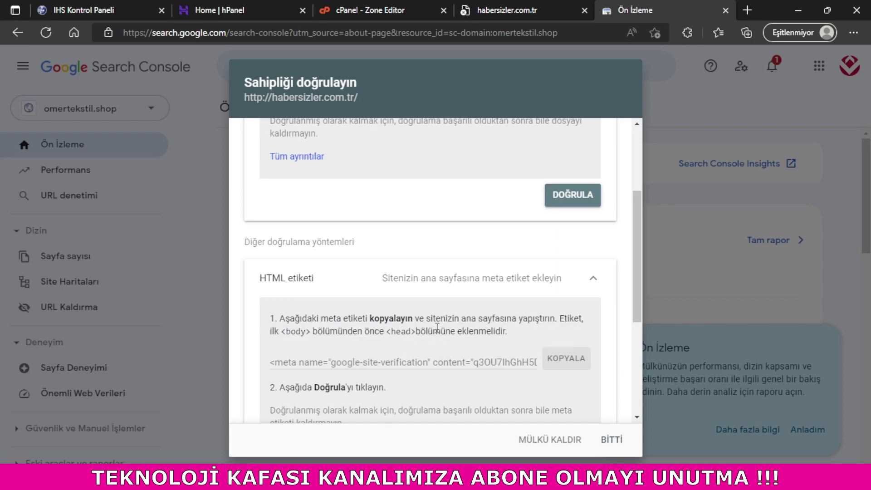
{"action": "scroll", "coordinate": [453, 318], "scroll_direction": "down", "scroll_amount": 2}
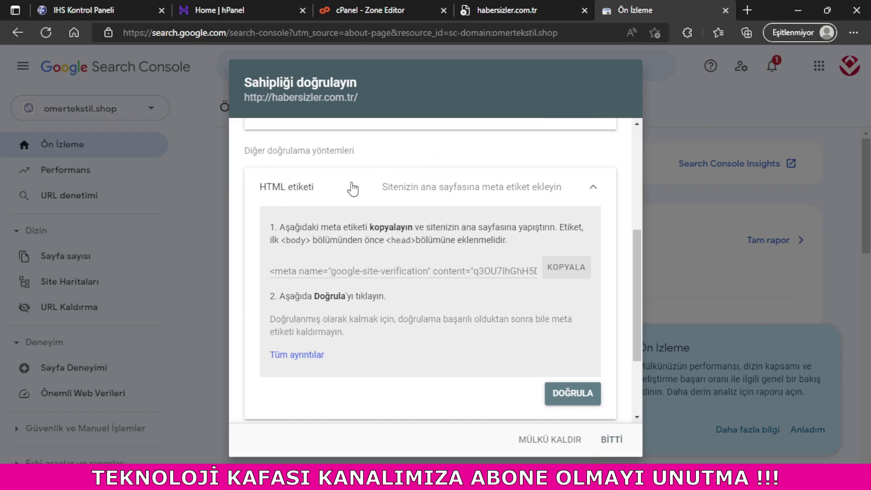
{"action": "scroll", "coordinate": [458, 249], "scroll_direction": "up", "scroll_amount": 2}
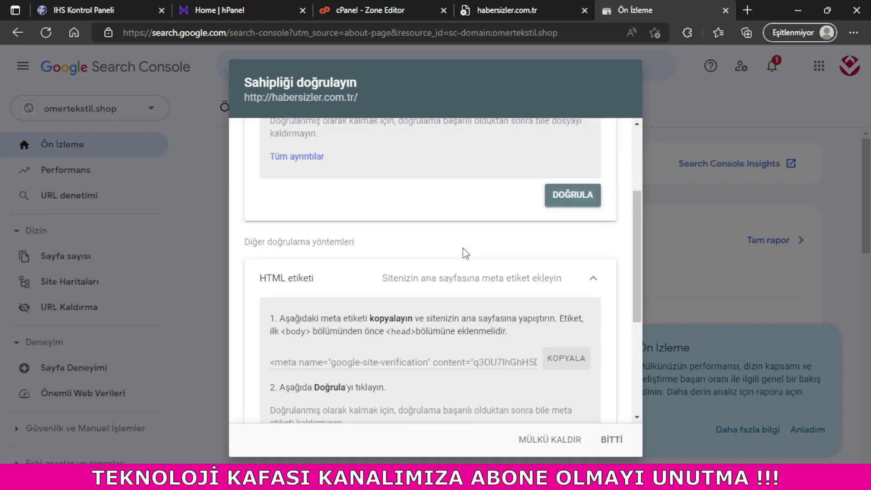
{"action": "scroll", "coordinate": [462, 256], "scroll_direction": "up", "scroll_amount": 2}
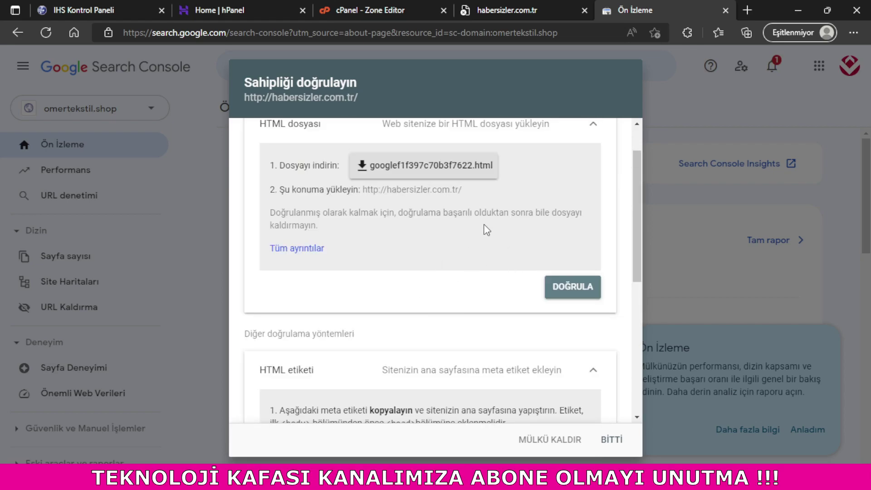
{"action": "scroll", "coordinate": [486, 230], "scroll_direction": "up", "scroll_amount": 1}
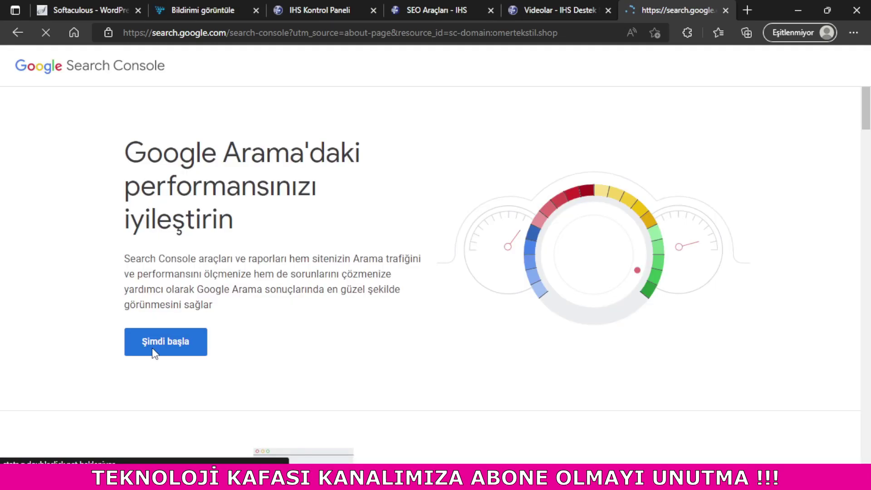
- Enter Search Console, look over the property list, and view the Performance and Sitemaps pages of omertekstil.shop
{"action": "left_click", "coordinate": [152, 349]}
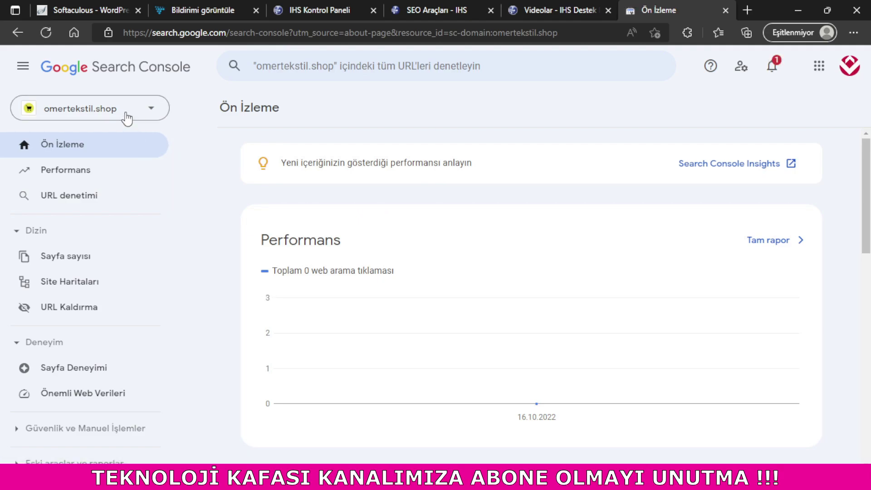
{"action": "left_click", "coordinate": [127, 119]}
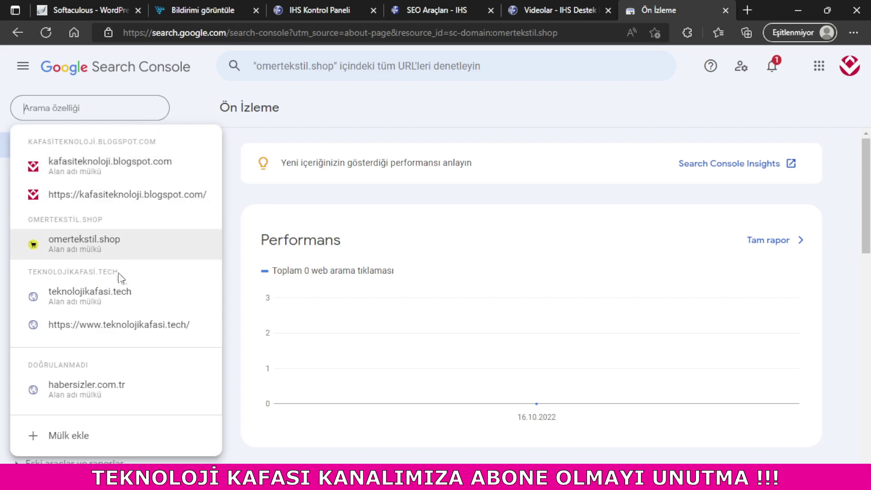
{"action": "left_click", "coordinate": [213, 95]}
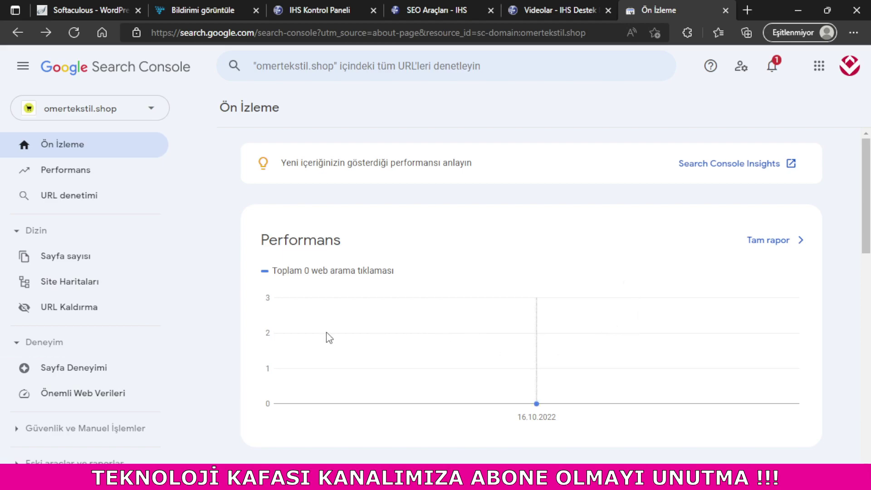
{"action": "left_click", "coordinate": [125, 172]}
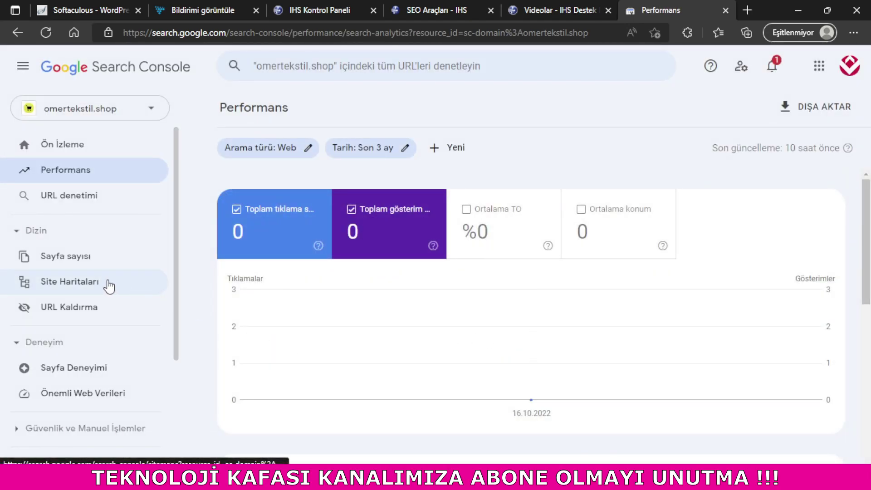
{"action": "left_click", "coordinate": [109, 285]}
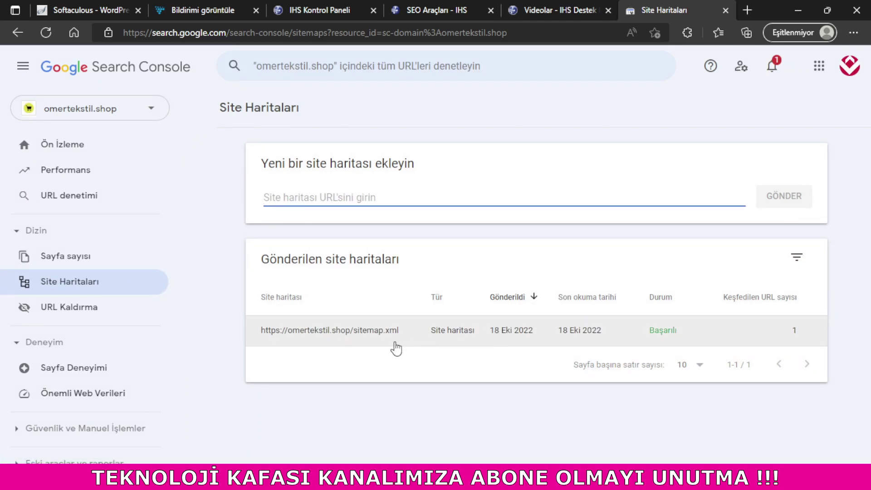
- Try to load the sitemap at omerteksil.shop/sitemap.xml in a new browser tab
{"action": "left_click", "coordinate": [748, 13]}
{"action": "type", "text": "omerteksil.shop"}
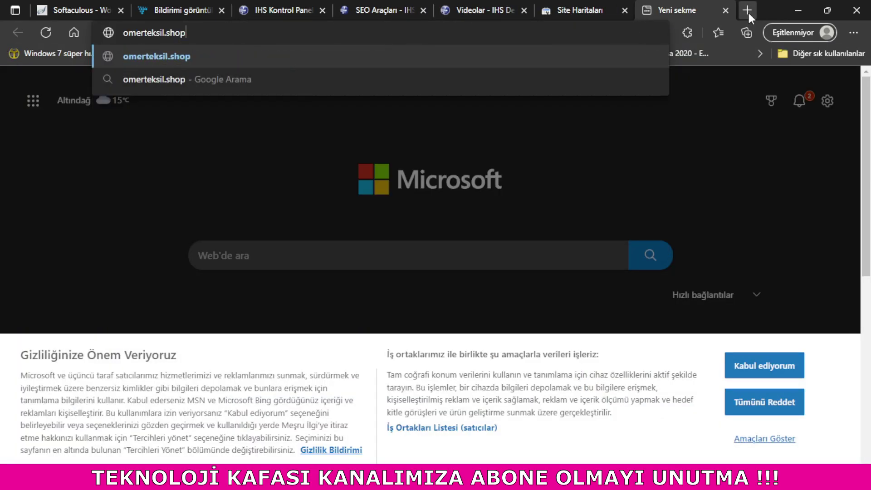
{"action": "type", "text": "/"}
{"action": "type", "text": "sitemap"}
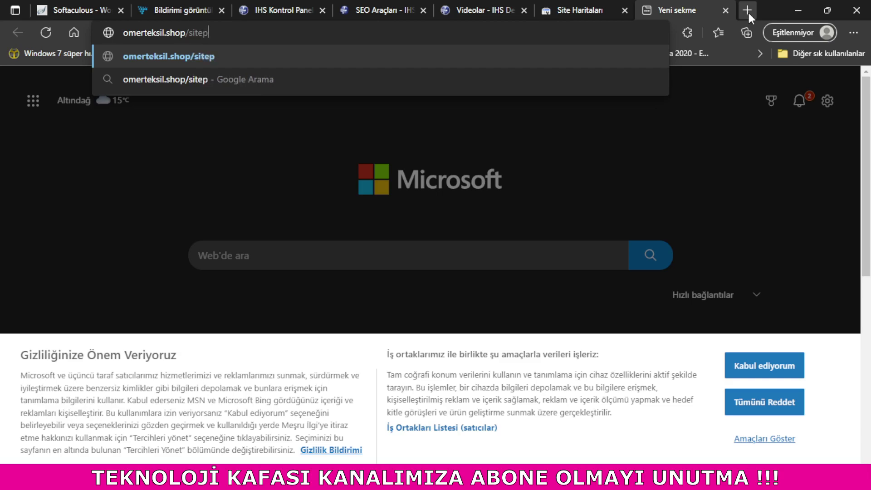
{"action": "type", "text": ".xml"}
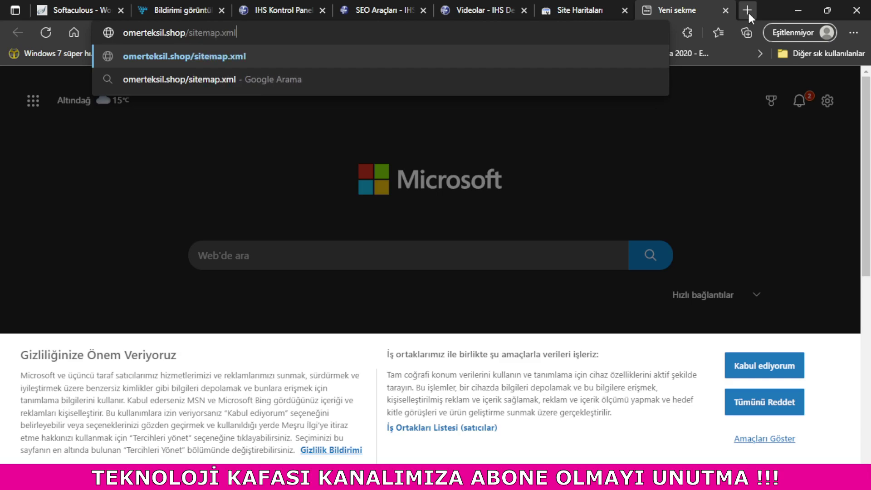
{"action": "key", "text": "Return"}
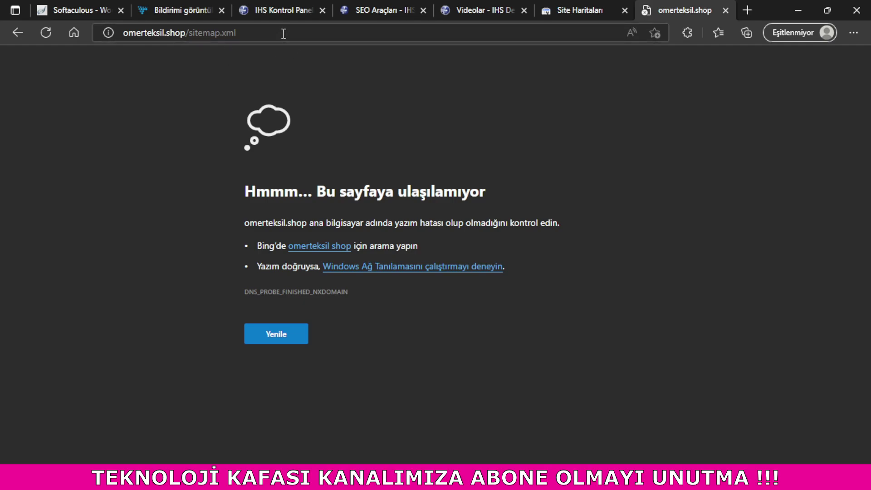
- Load teknolojikafasi.tech/sitemap.xml in the same tab and examine the URLs listed in the sitemap
{"action": "left_click_drag", "start_coordinate": [284, 32], "coordinate": [81, 52]}
{"action": "type", "text": "teknoloji"}
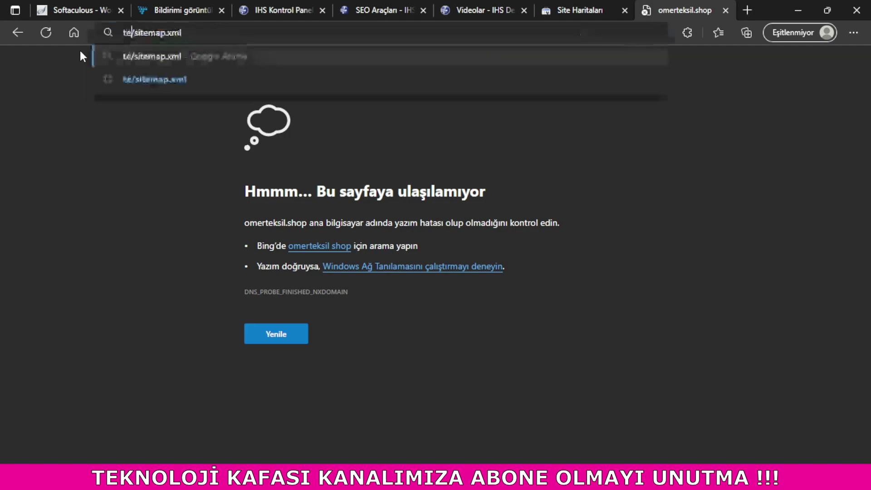
{"action": "type", "text": "kafasi.te"}
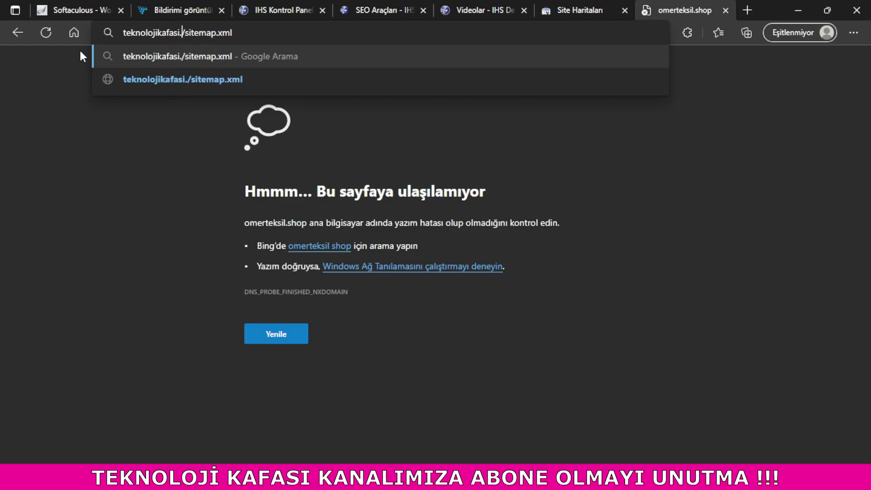
{"action": "type", "text": "ch"}
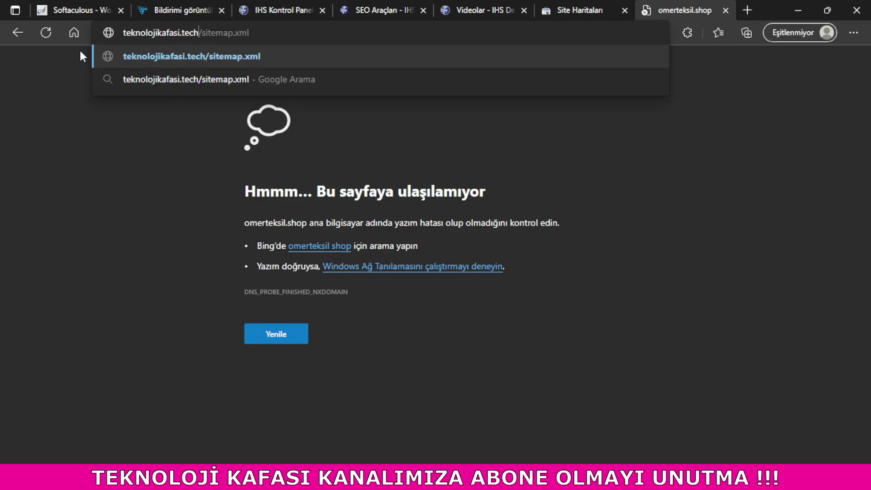
{"action": "key", "text": "Return"}
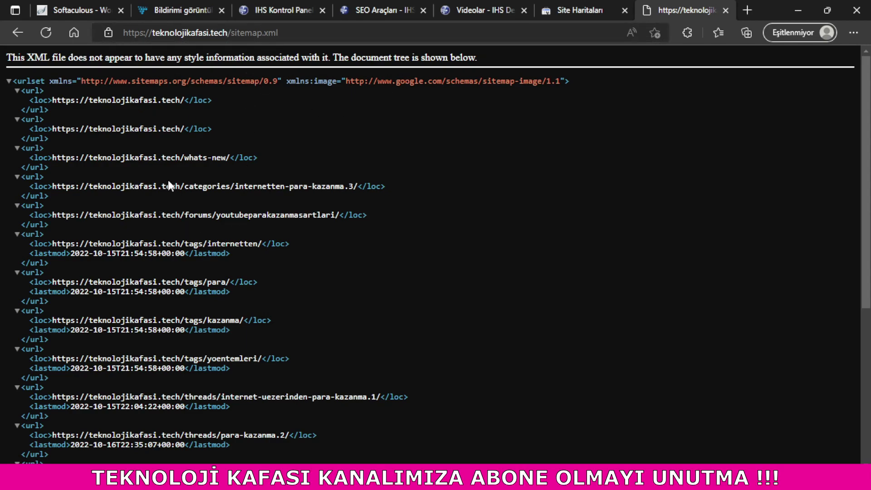
{"action": "scroll", "coordinate": [292, 251], "scroll_direction": "down", "scroll_amount": 5}
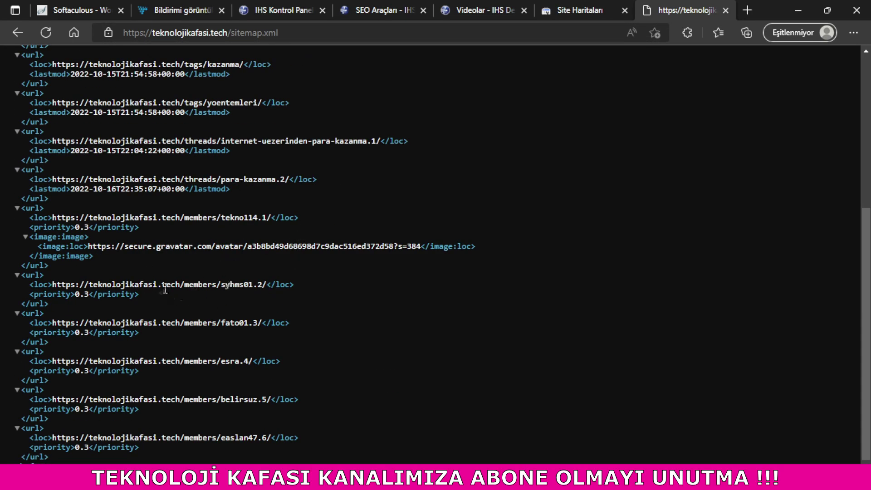
{"action": "scroll", "coordinate": [209, 263], "scroll_direction": "up", "scroll_amount": 4}
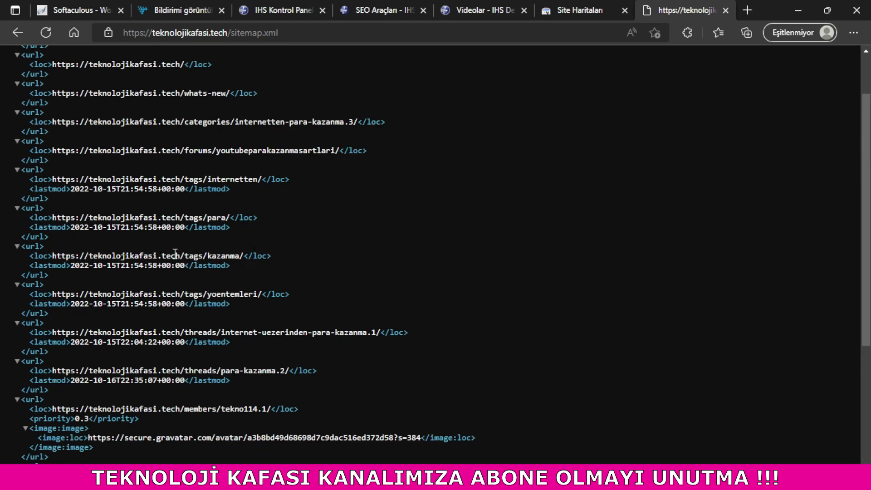
{"action": "left_click", "coordinate": [274, 34]}
{"action": "key", "text": "ctrl+c"}
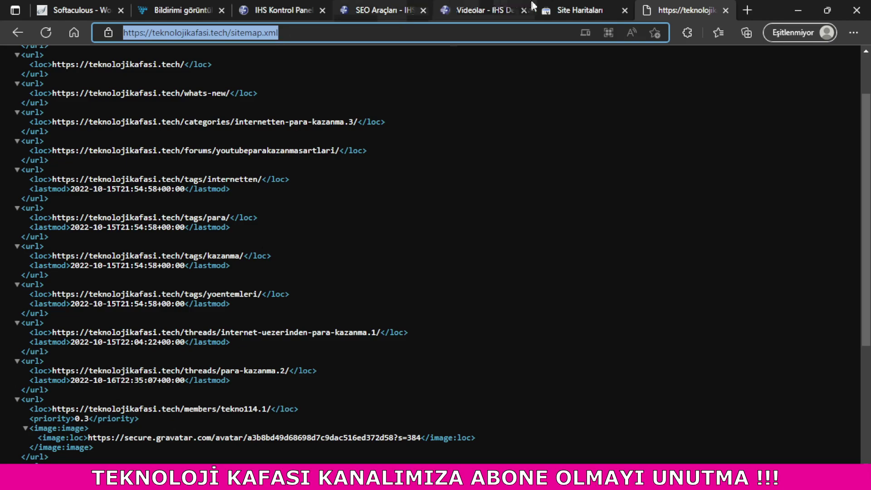
{"action": "left_click", "coordinate": [588, 6]}
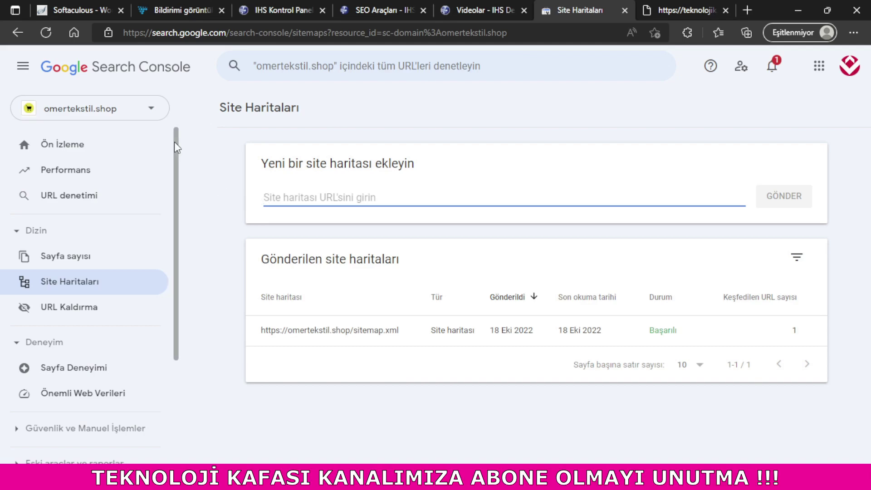
{"action": "key", "text": "ctrl+v"}
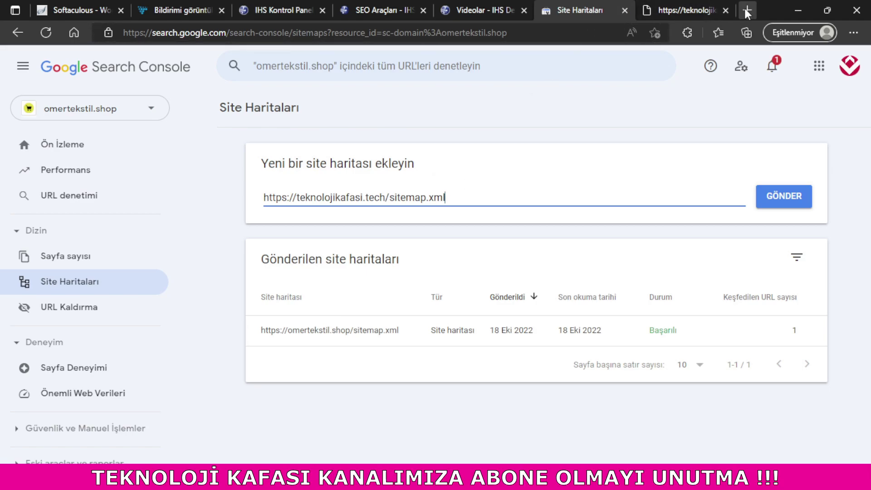
- Check the pages indexed by Google by searching for site:teknolojikafasi.tech in a new tab, followed by site:omertekstil.shop
{"action": "left_click", "coordinate": [689, 9]}
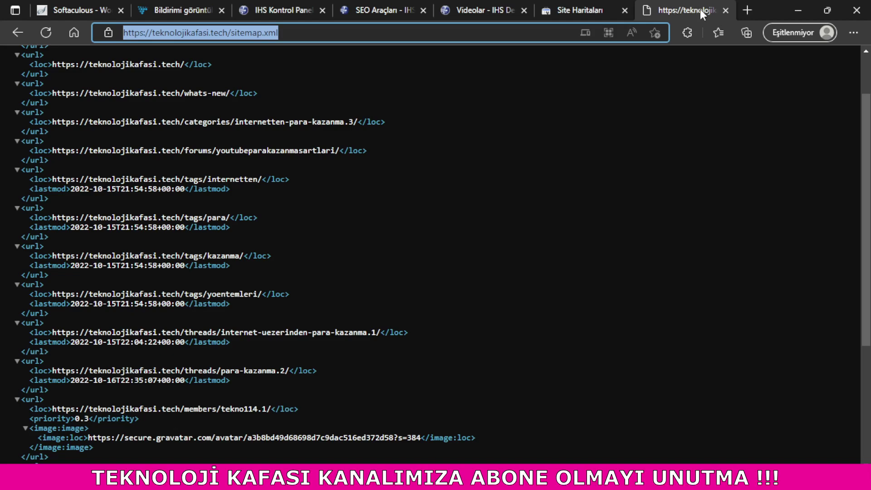
{"action": "left_click", "coordinate": [744, 8]}
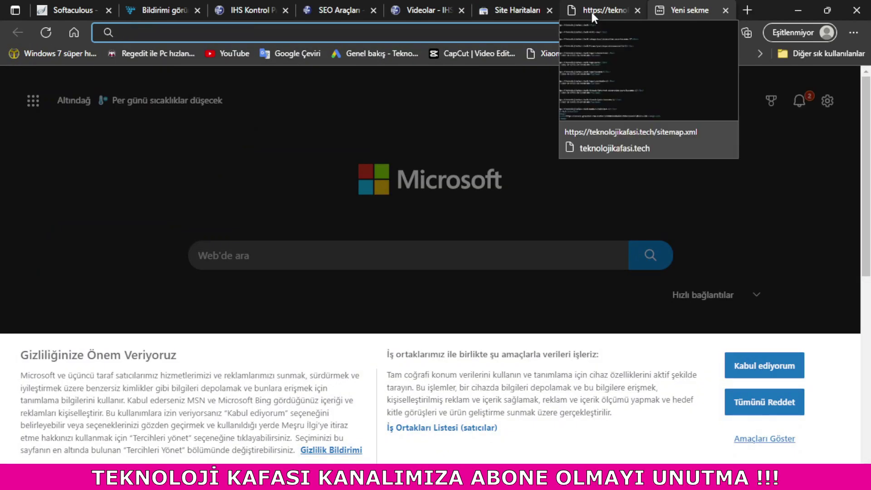
{"action": "type", "text": "site:"}
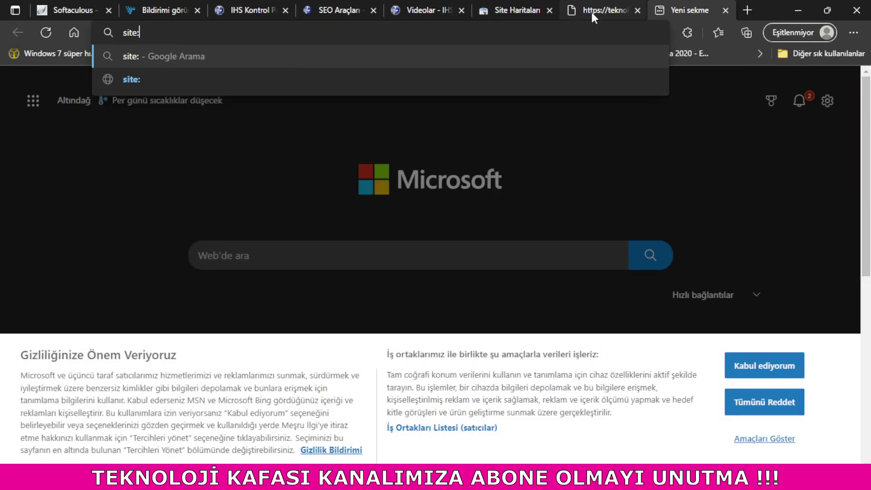
{"action": "type", "text": "te"}
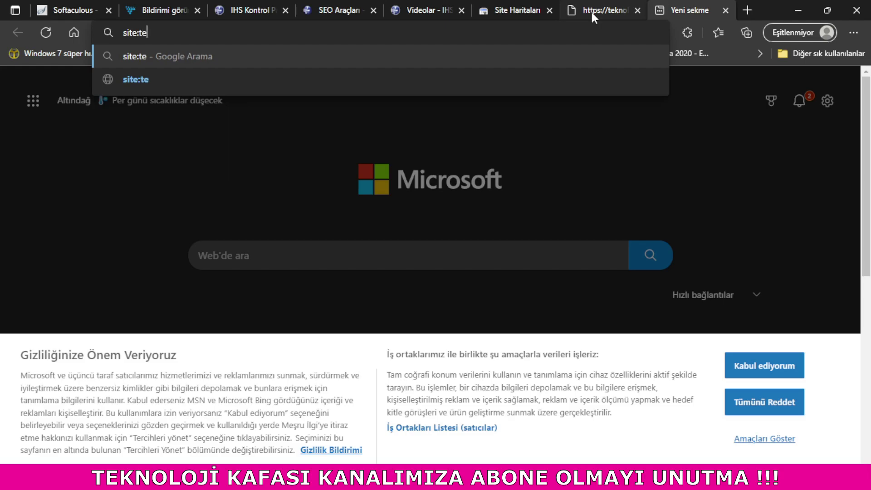
{"action": "type", "text": "knolojikafasi.tech"}
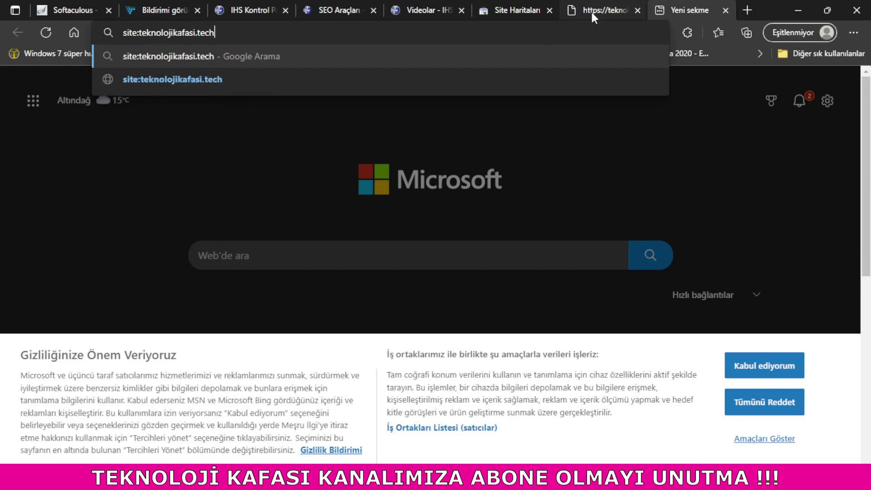
{"action": "key", "text": "Return"}
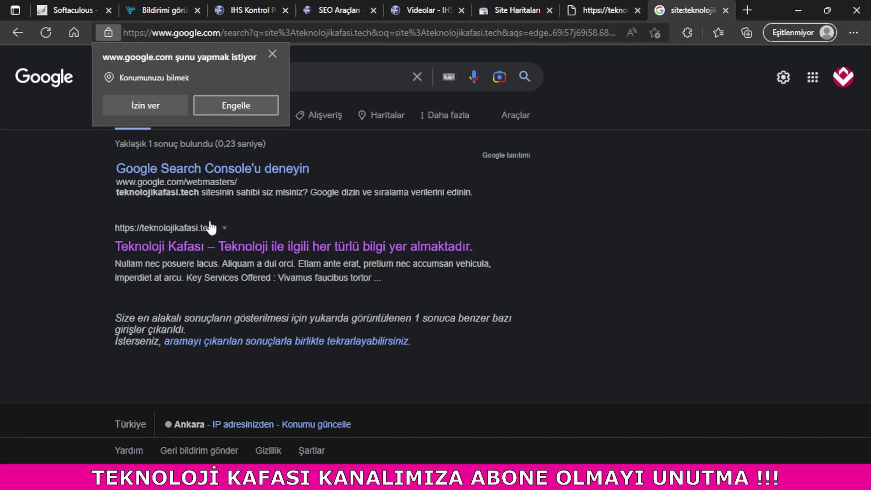
{"action": "left_click", "coordinate": [282, 50]}
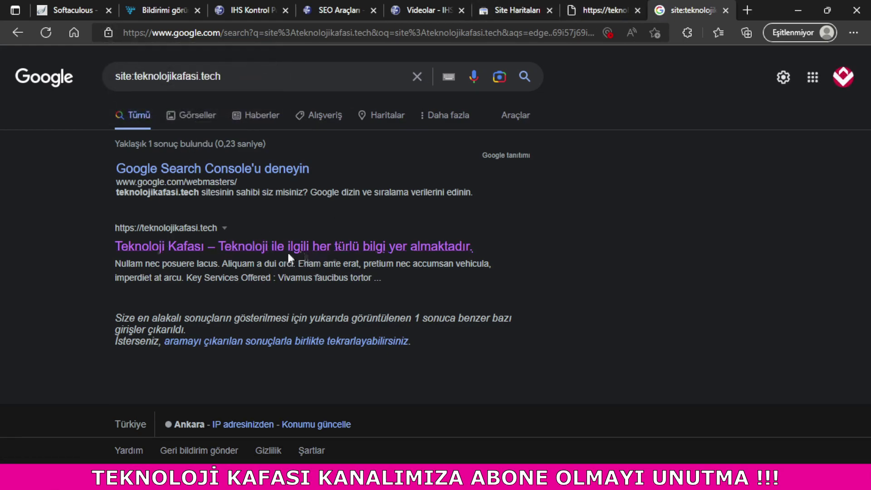
{"action": "left_click_drag", "start_coordinate": [232, 78], "coordinate": [133, 76]}
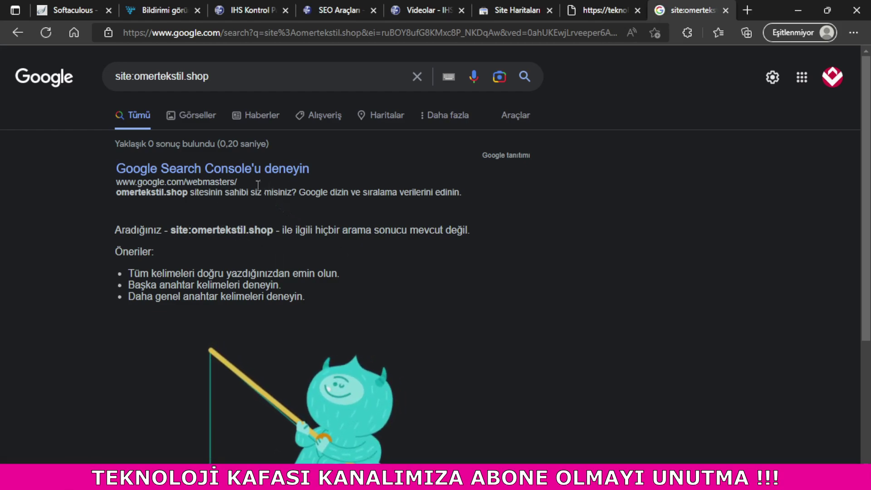
- Check whether Google has indexed the habersizler.com.tr domain by searching for site:habersizler.com.tr
{"action": "left_click", "coordinate": [237, 76]}
{"action": "left_click_drag", "start_coordinate": [210, 76], "coordinate": [134, 75]}
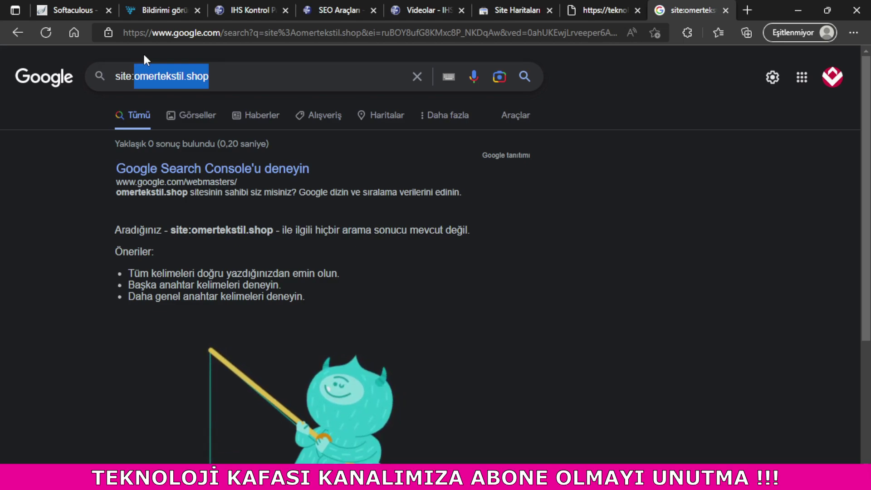
{"action": "type", "text": "habersizler.com.tr"}
{"action": "key", "text": "Return"}
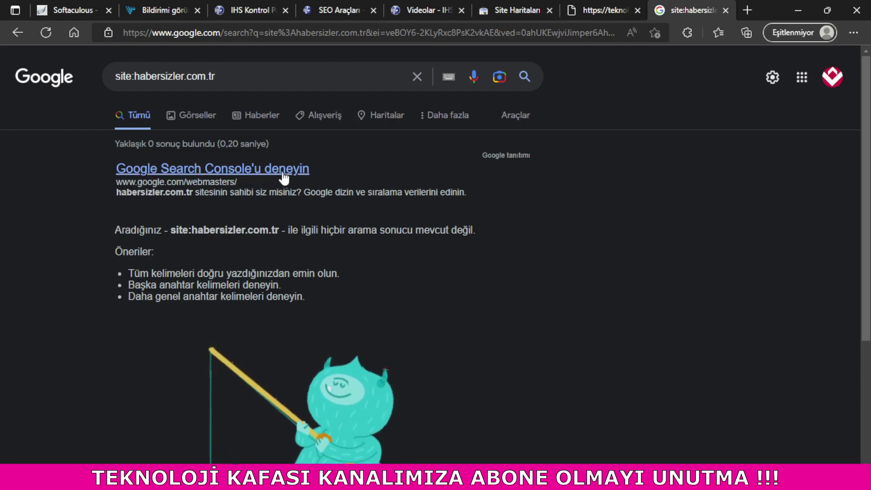
- Close the teknolojikafasi.tech sitemap tab and the Google search results tab
{"action": "left_click", "coordinate": [616, 6]}
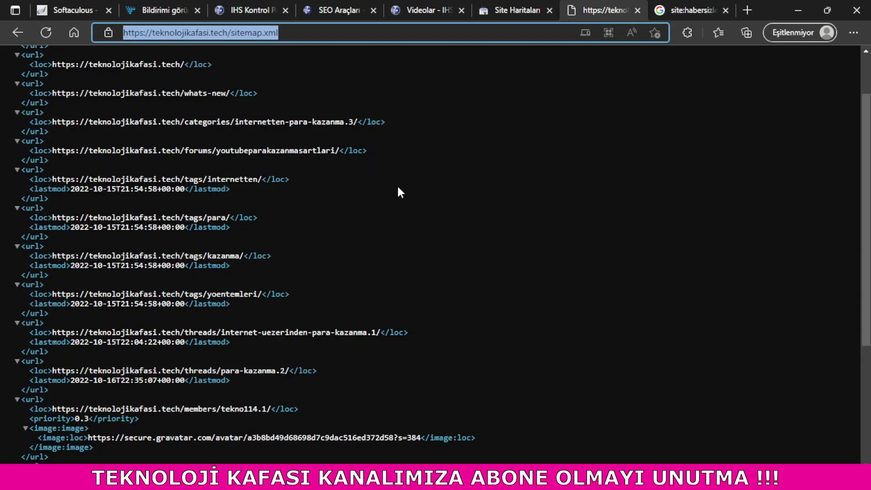
{"action": "left_click", "coordinate": [622, 104]}
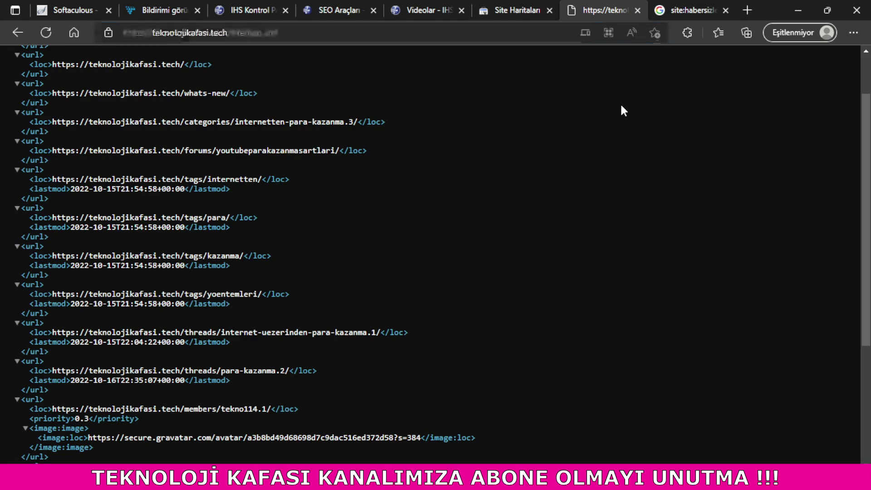
{"action": "left_click", "coordinate": [640, 11]}
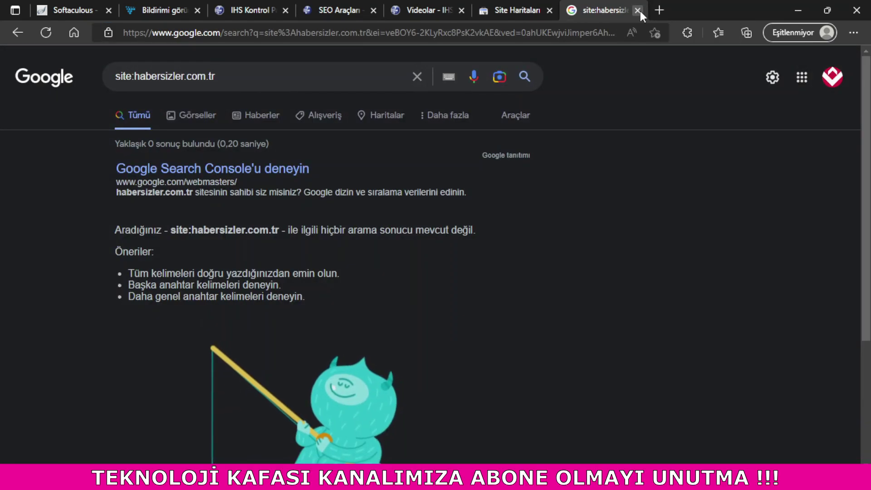
{"action": "left_click", "coordinate": [641, 11]}
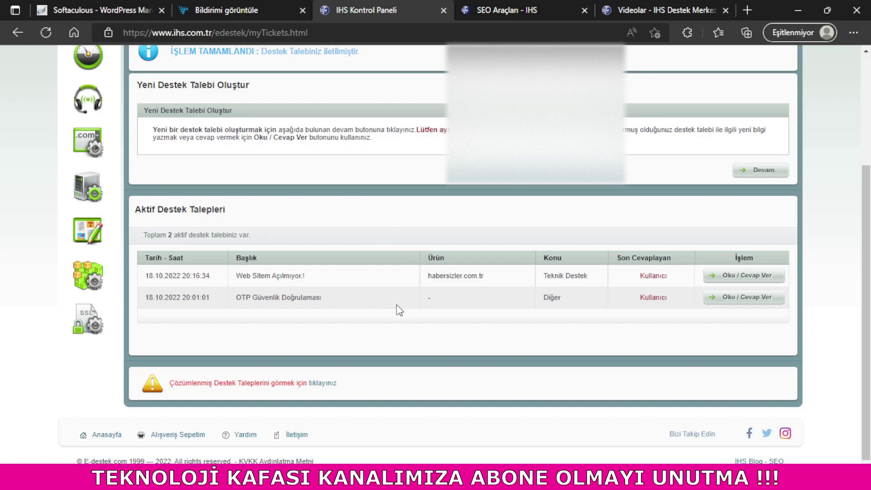
- Open the habersizler.com.tr control panel from the domain list, examine its management options, and return to the active support tickets
{"action": "scroll", "coordinate": [296, 195], "scroll_direction": "up", "scroll_amount": 4}
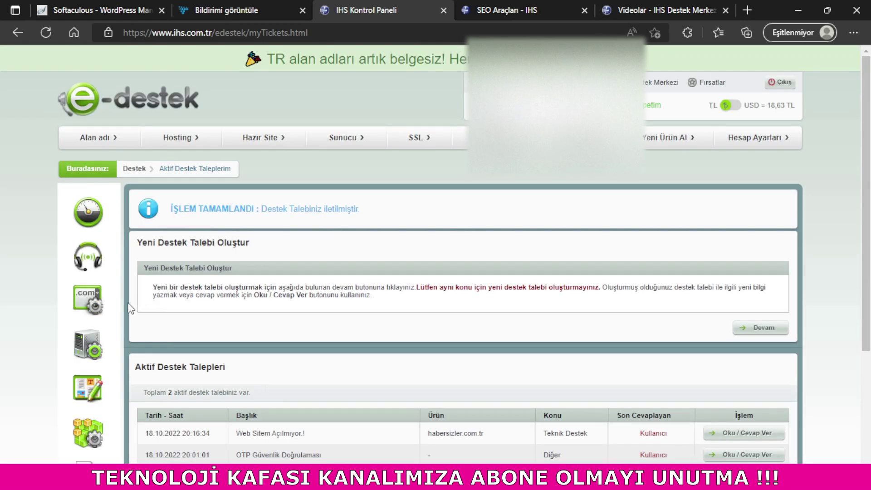
{"action": "left_click", "coordinate": [98, 311]}
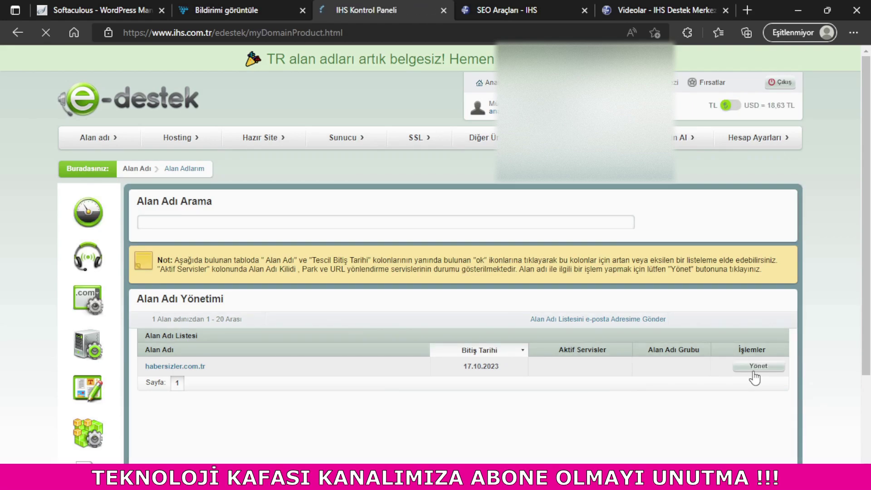
{"action": "scroll", "coordinate": [753, 376], "scroll_direction": "down", "scroll_amount": 5}
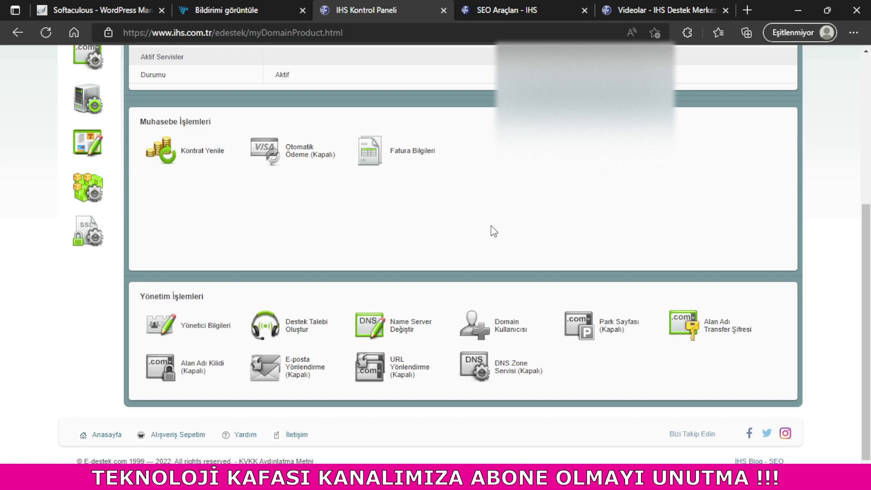
{"action": "scroll", "coordinate": [508, 217], "scroll_direction": "up", "scroll_amount": 5}
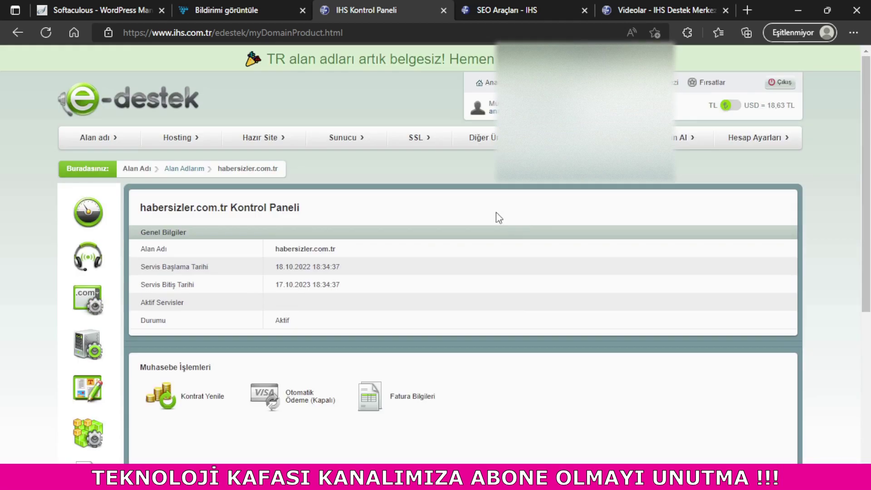
{"action": "left_click", "coordinate": [8, 36]}
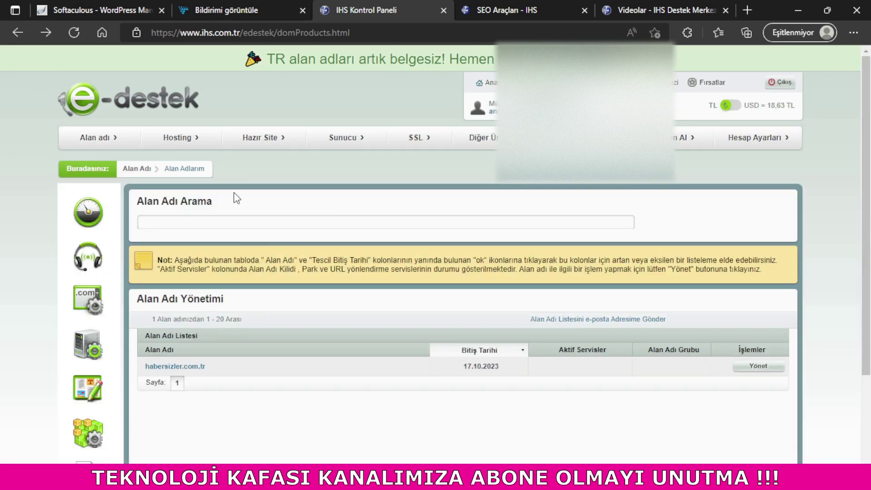
{"action": "scroll", "coordinate": [318, 209], "scroll_direction": "down", "scroll_amount": 3}
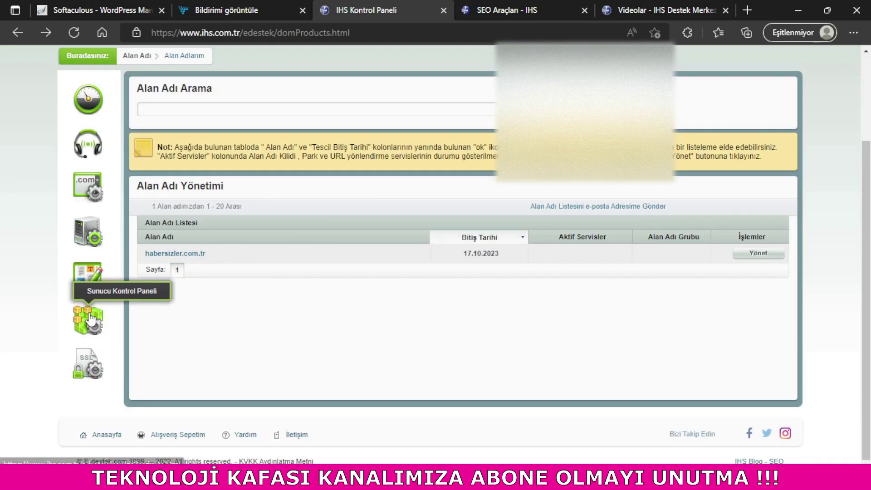
{"action": "left_click", "coordinate": [17, 30]}
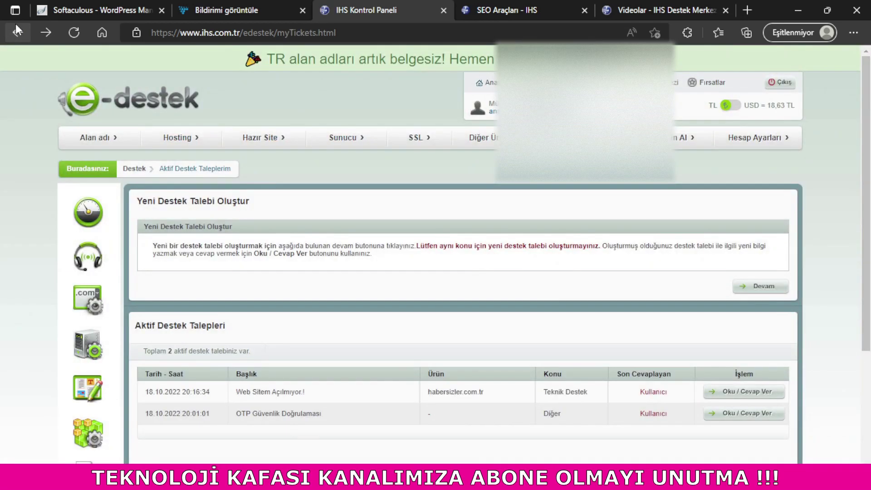
- Open the habersizler.com.tr support ticket "Web Sitem Açılmıyor.!", read the operator's nameserver reply, and return to the ticket list
{"action": "left_click", "coordinate": [716, 392]}
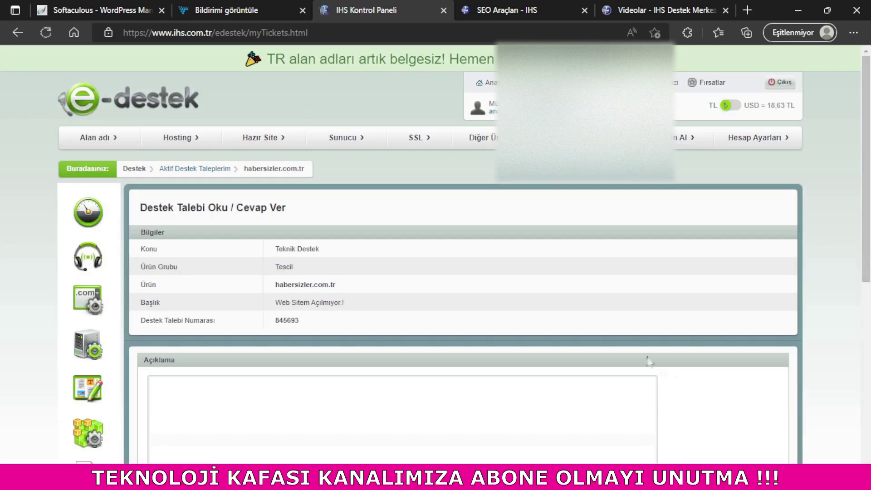
{"action": "scroll", "coordinate": [601, 331], "scroll_direction": "down", "scroll_amount": 4}
{"action": "scroll", "coordinate": [602, 330], "scroll_direction": "down", "scroll_amount": 3}
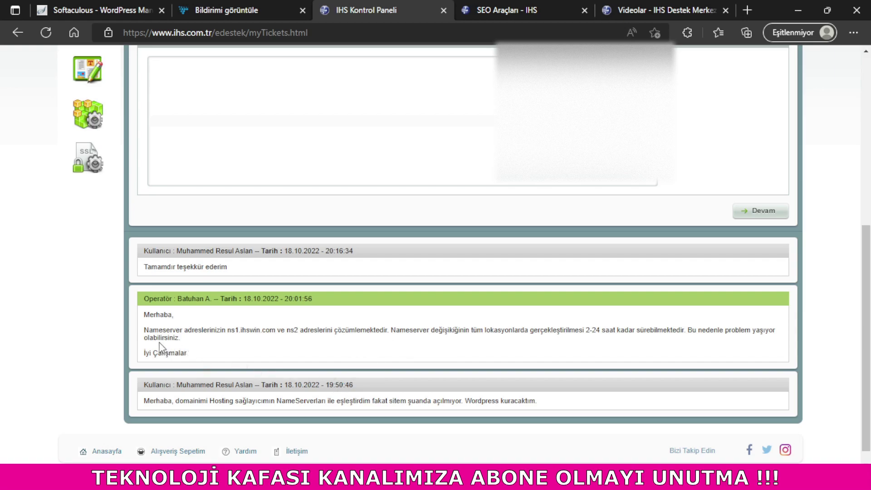
{"action": "left_click_drag", "start_coordinate": [145, 331], "coordinate": [605, 333]}
{"action": "left_click", "coordinate": [527, 303]}
{"action": "scroll", "coordinate": [449, 262], "scroll_direction": "up", "scroll_amount": 6}
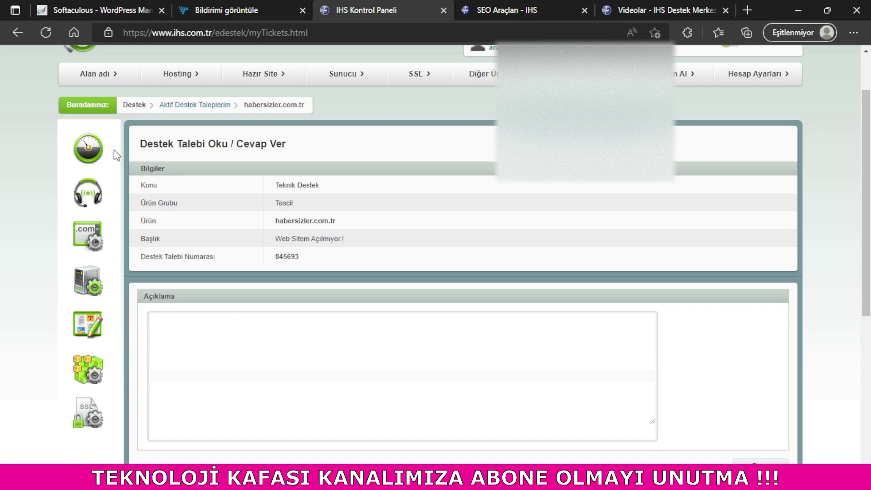
{"action": "left_click", "coordinate": [10, 25]}
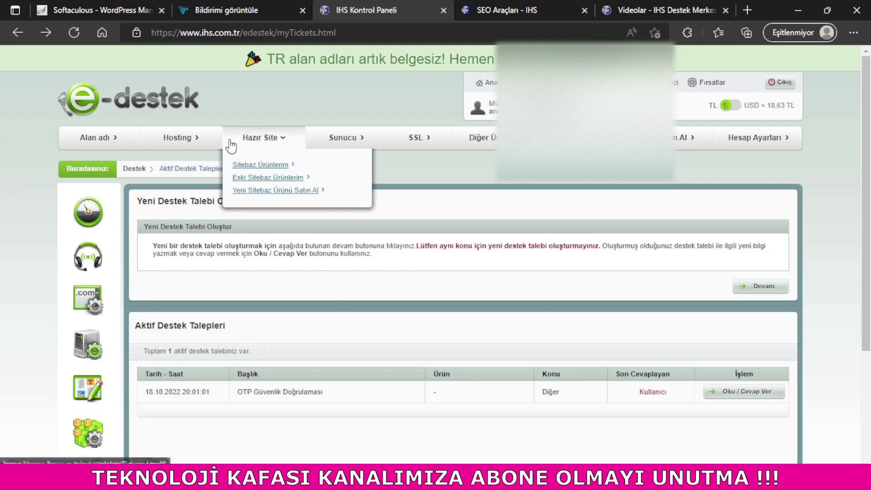
- Switch to the Güzel Hosting support ticket, read the submitted message, and reload the page to check its status and last update time
{"action": "left_click", "coordinate": [215, 10]}
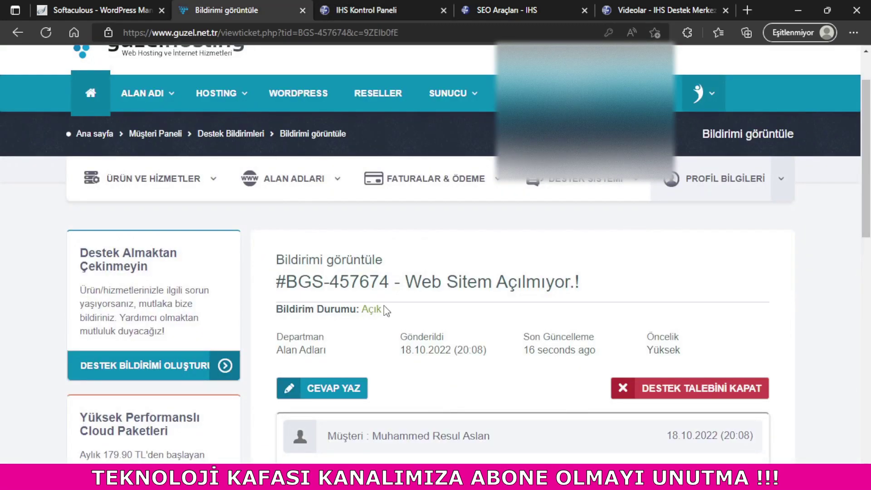
{"action": "scroll", "coordinate": [413, 288], "scroll_direction": "down", "scroll_amount": 2}
{"action": "scroll", "coordinate": [420, 209], "scroll_direction": "down", "scroll_amount": 3}
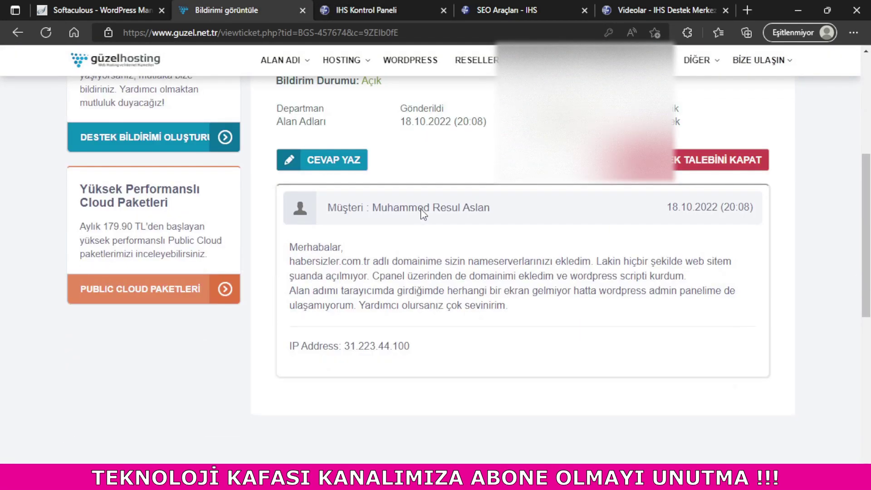
{"action": "scroll", "coordinate": [441, 194], "scroll_direction": "up", "scroll_amount": 1}
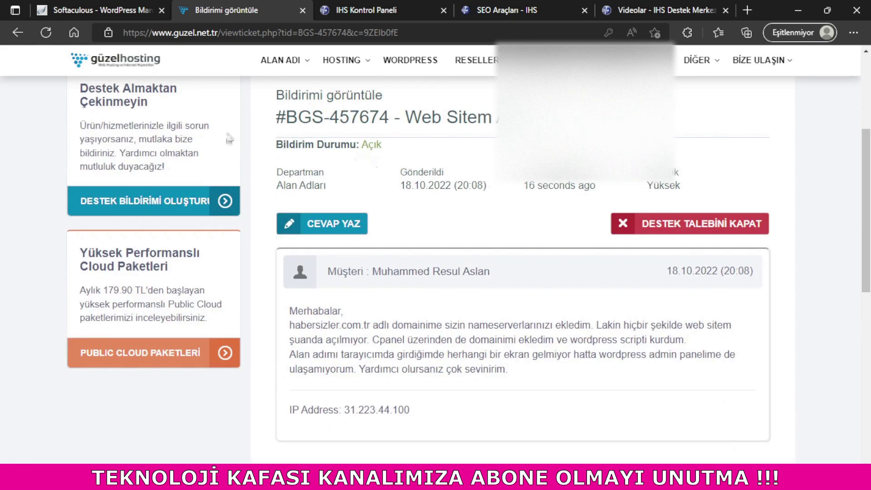
{"action": "left_click", "coordinate": [47, 40]}
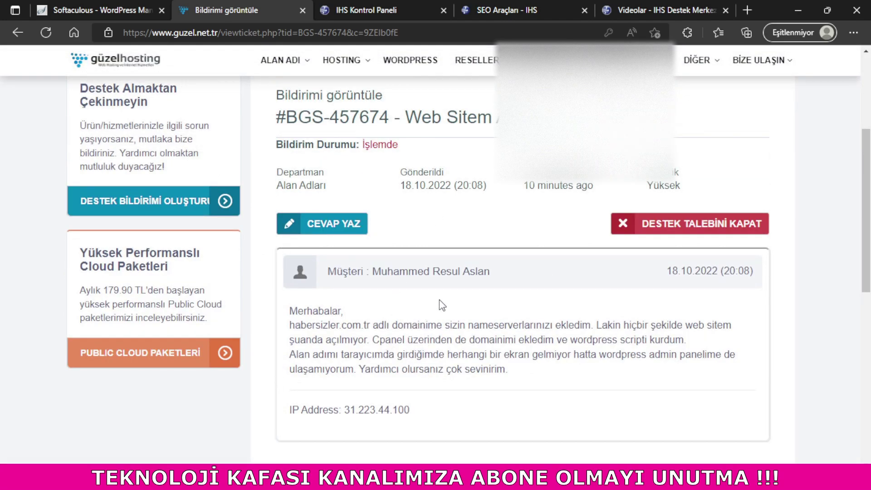
{"action": "scroll", "coordinate": [440, 304], "scroll_direction": "up", "scroll_amount": 1}
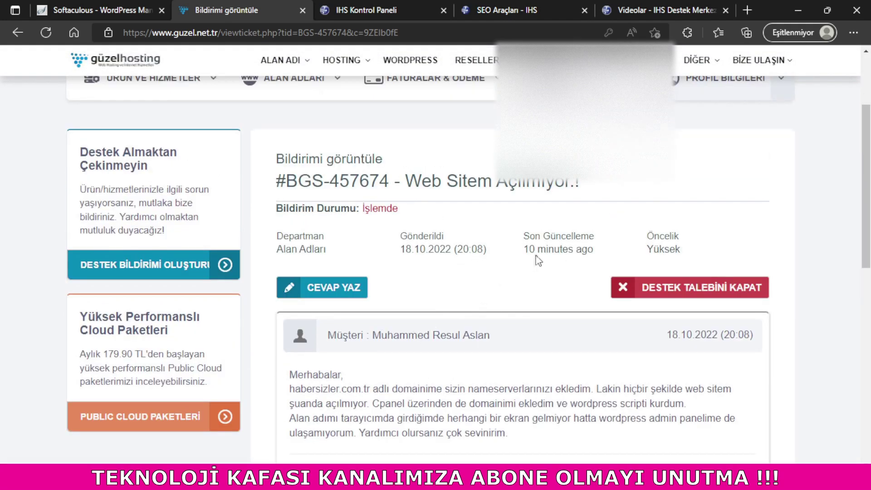
{"action": "left_click_drag", "start_coordinate": [527, 249], "coordinate": [563, 250]}
{"action": "left_click", "coordinate": [558, 250]}
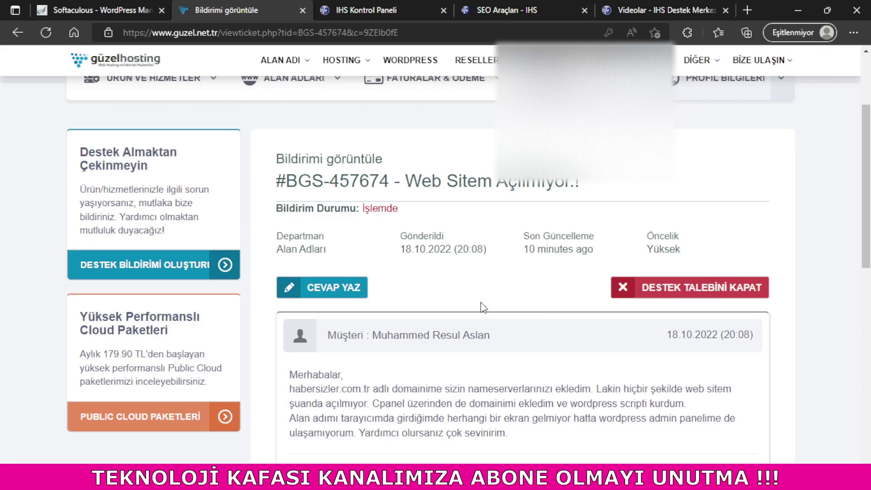